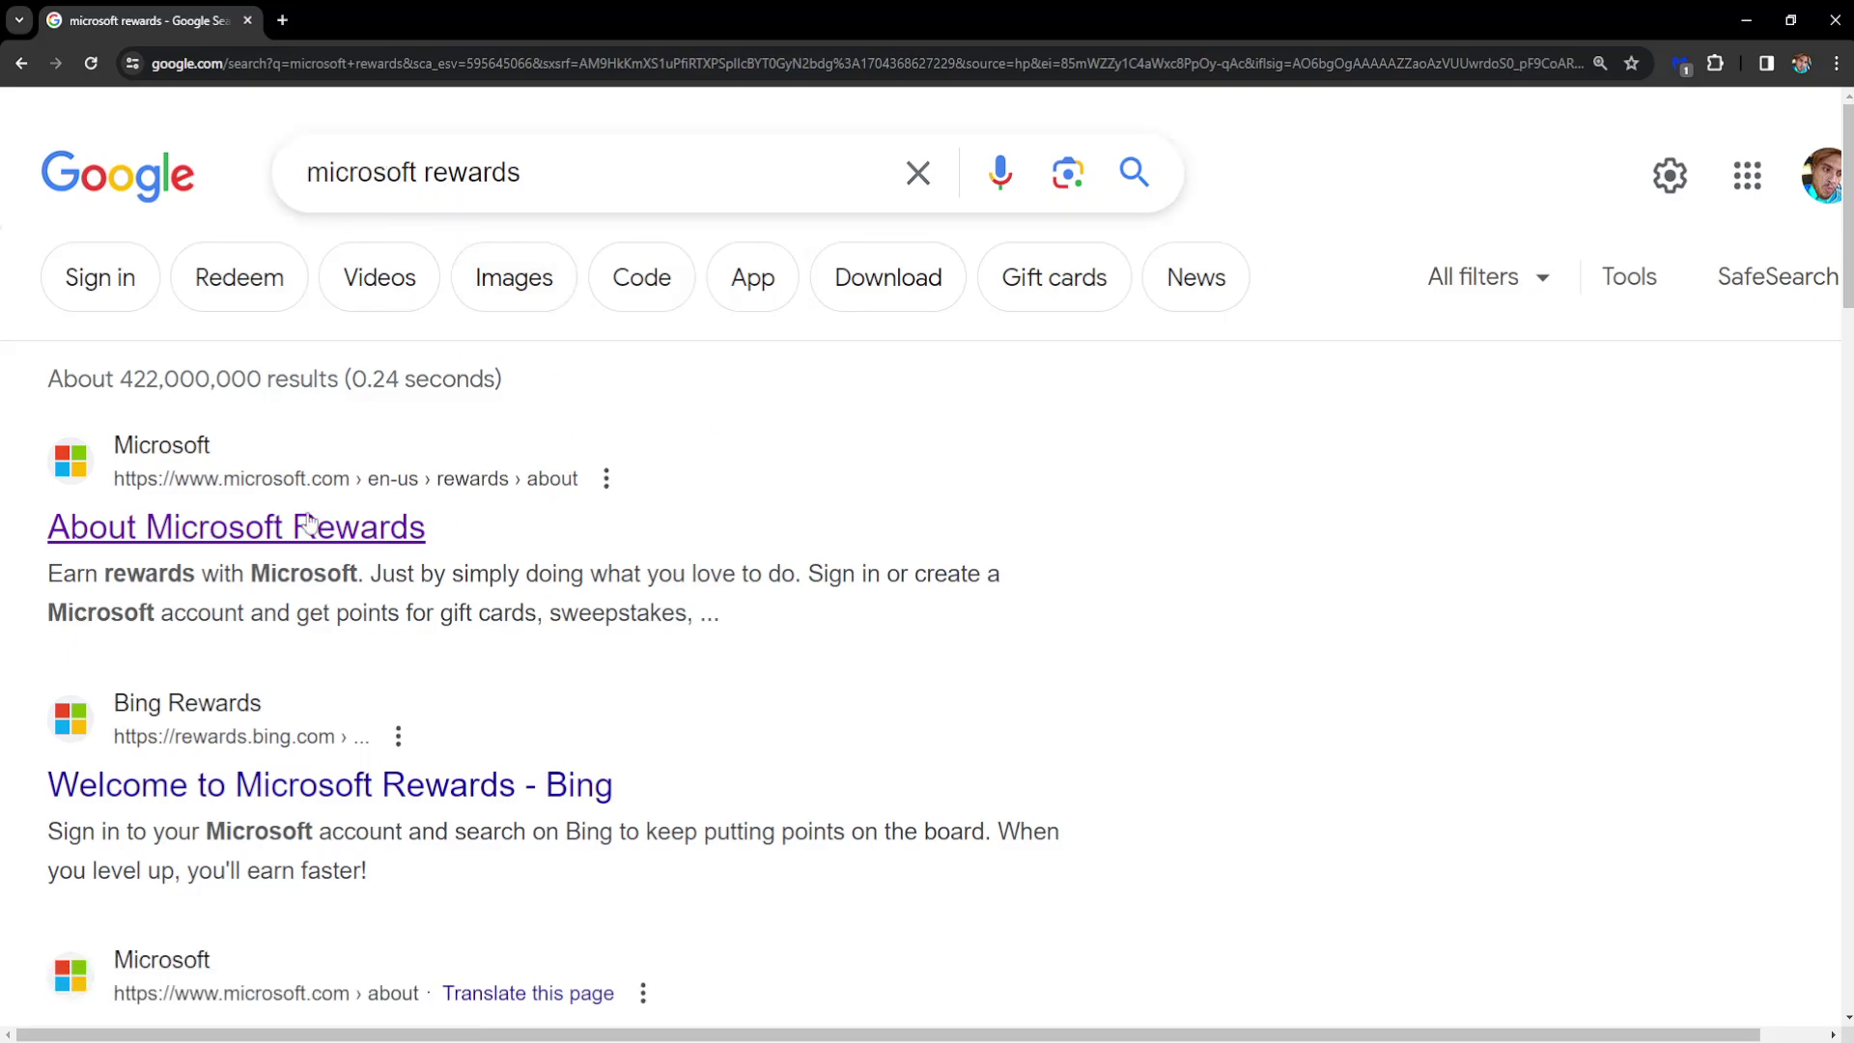
- Open the About Microsoft Rewards result and briefly check the signed-in account details
{"action": "left_click", "coordinate": [211, 526]}
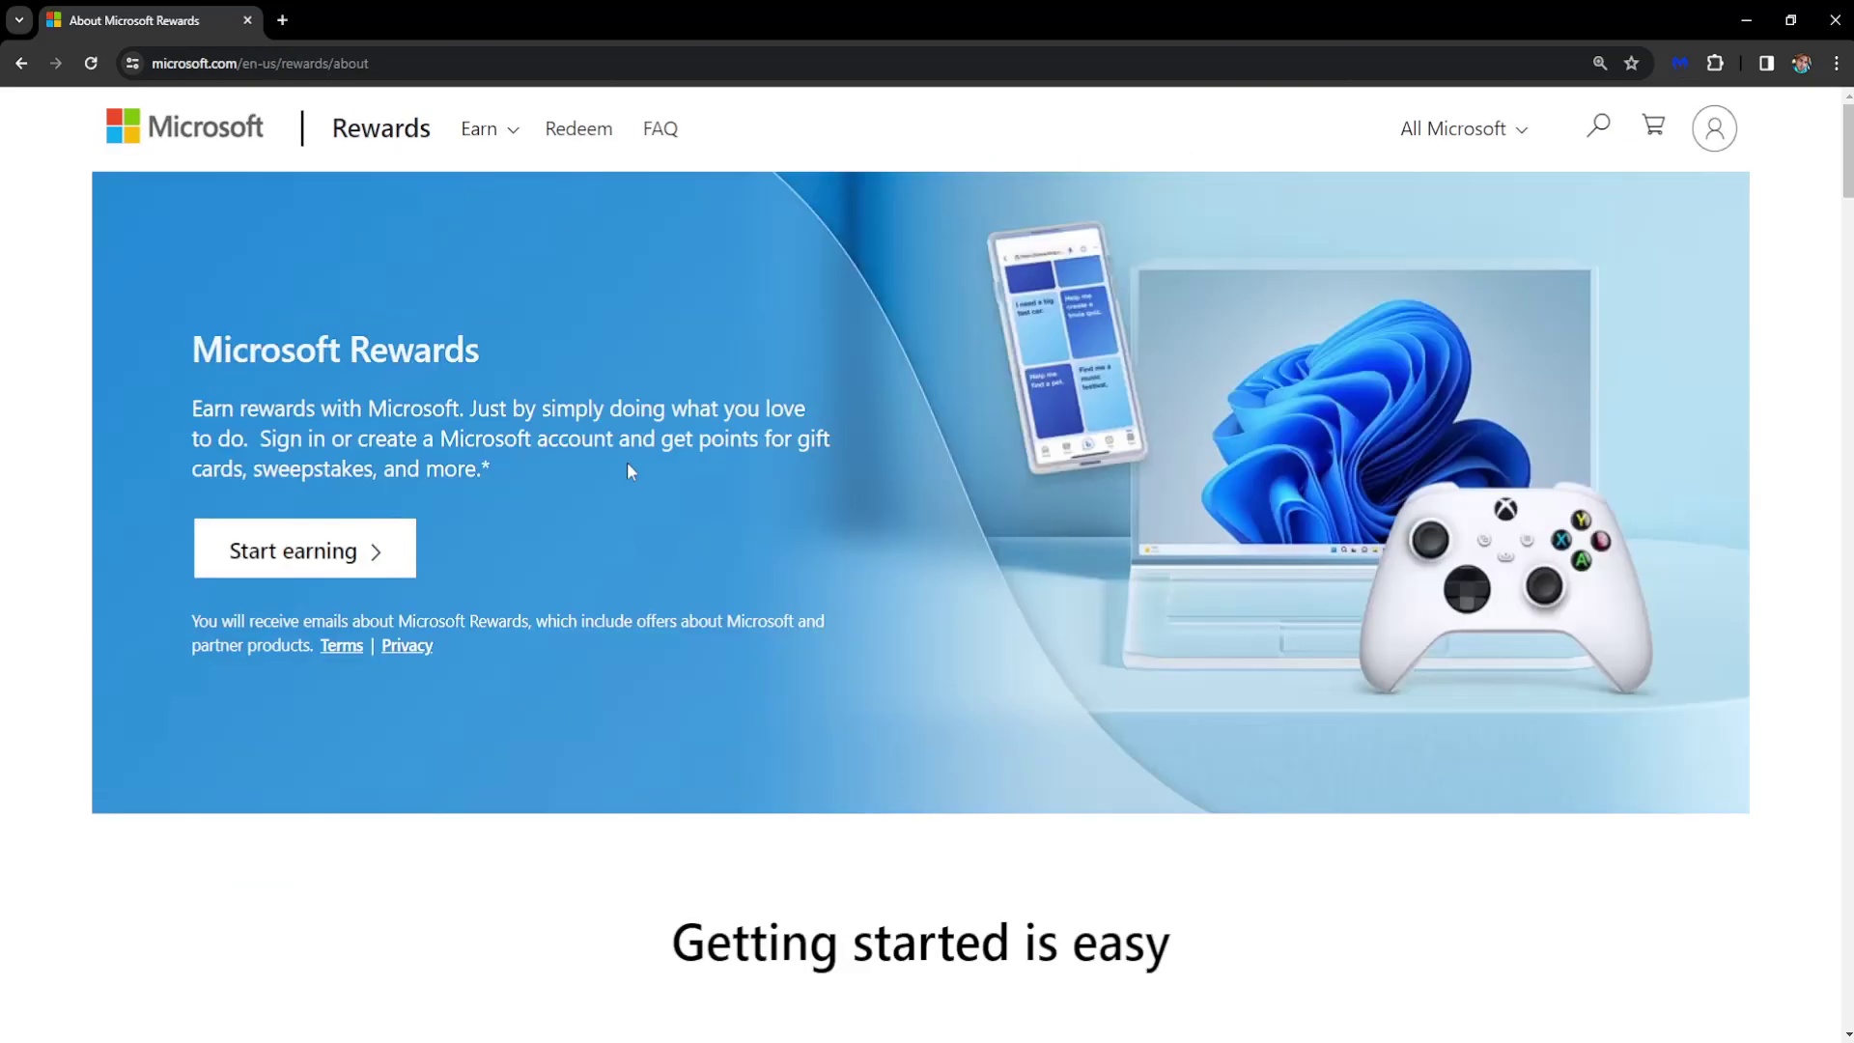
{"action": "left_click", "coordinate": [1723, 131]}
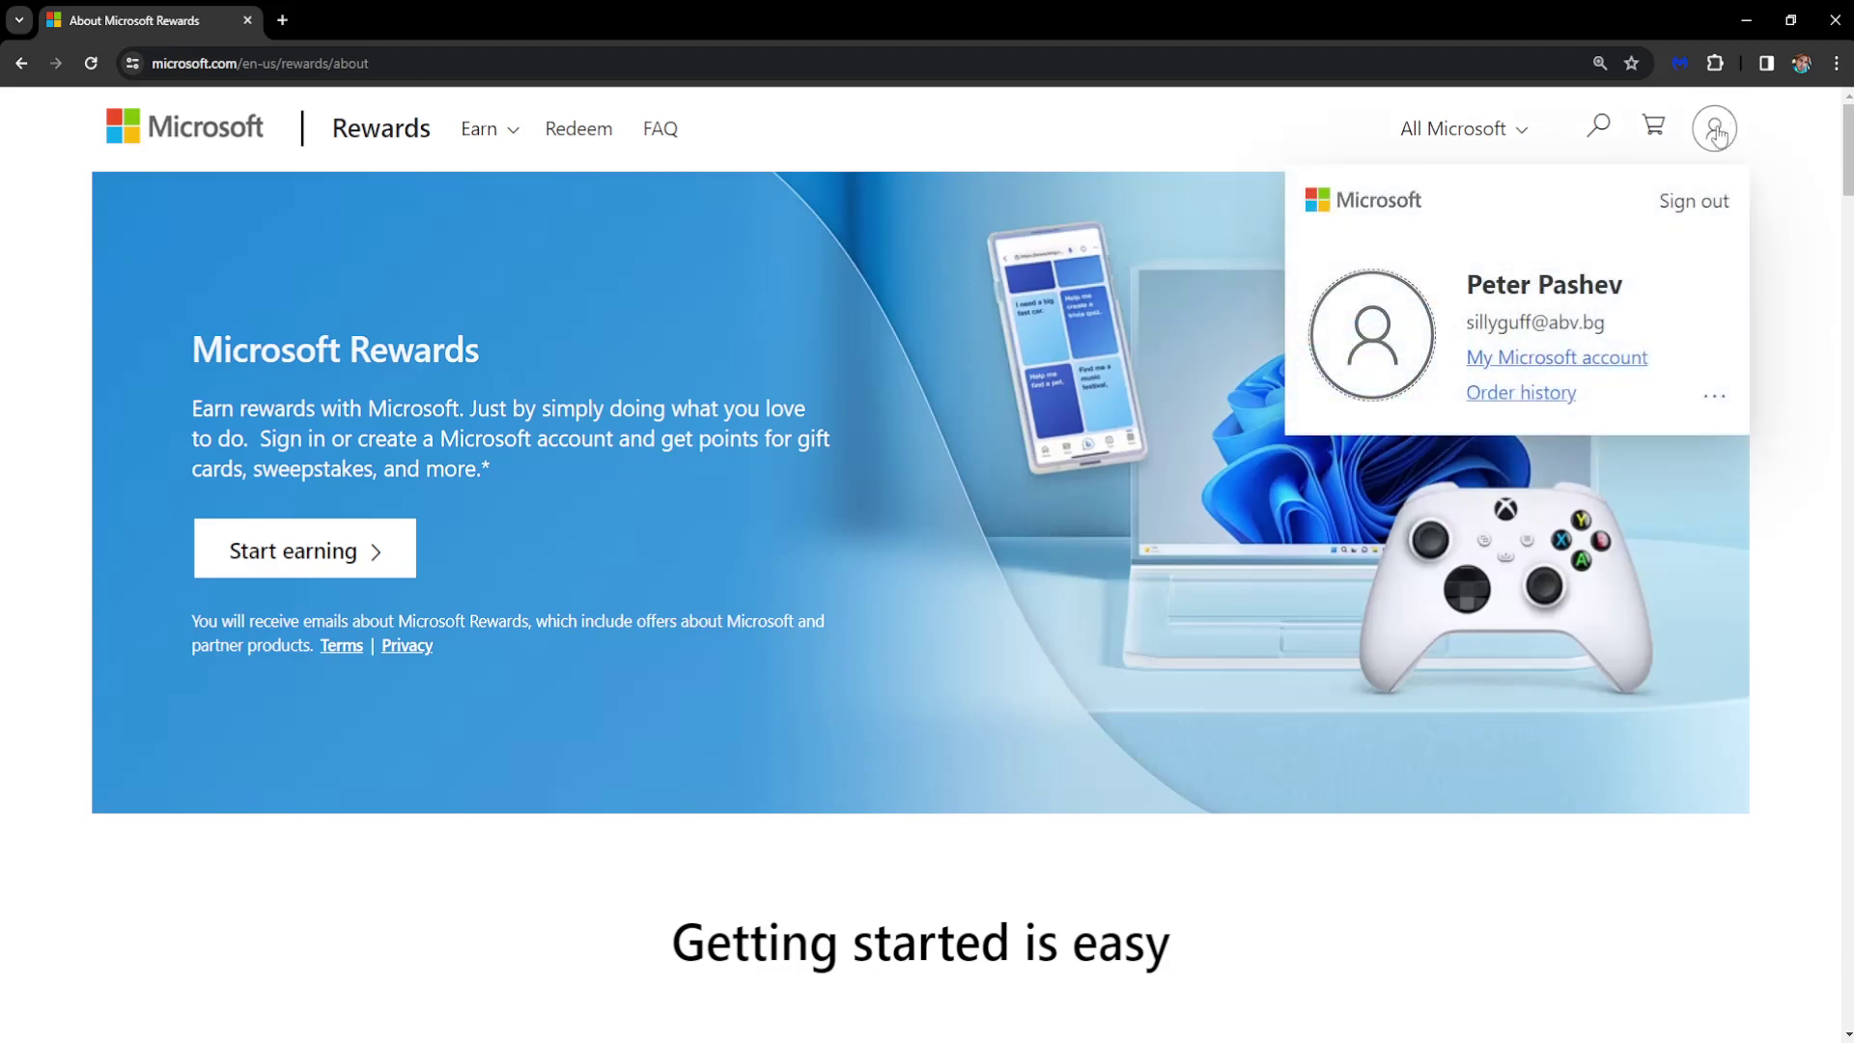
{"action": "left_click", "coordinate": [1712, 134]}
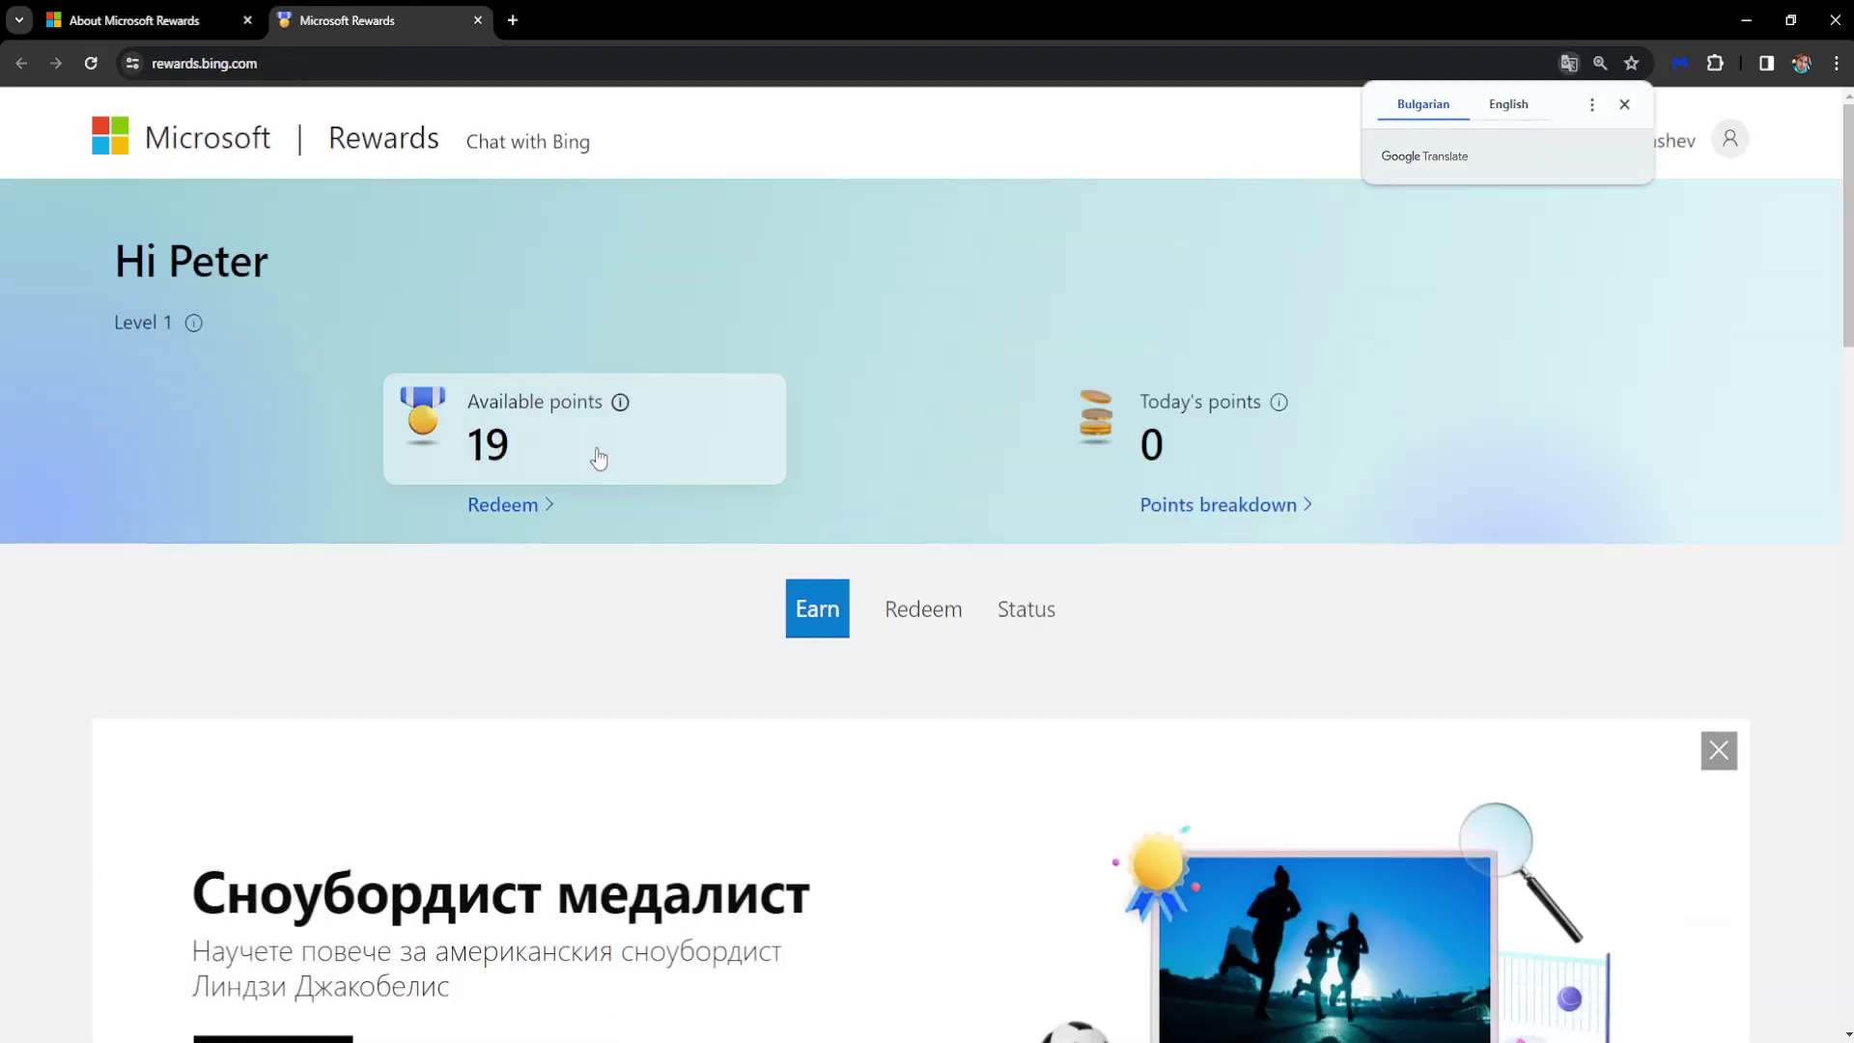
- Translate the Rewards dashboard into English and go to Contact Microsoft Rewards support
{"action": "left_click", "coordinate": [1508, 108]}
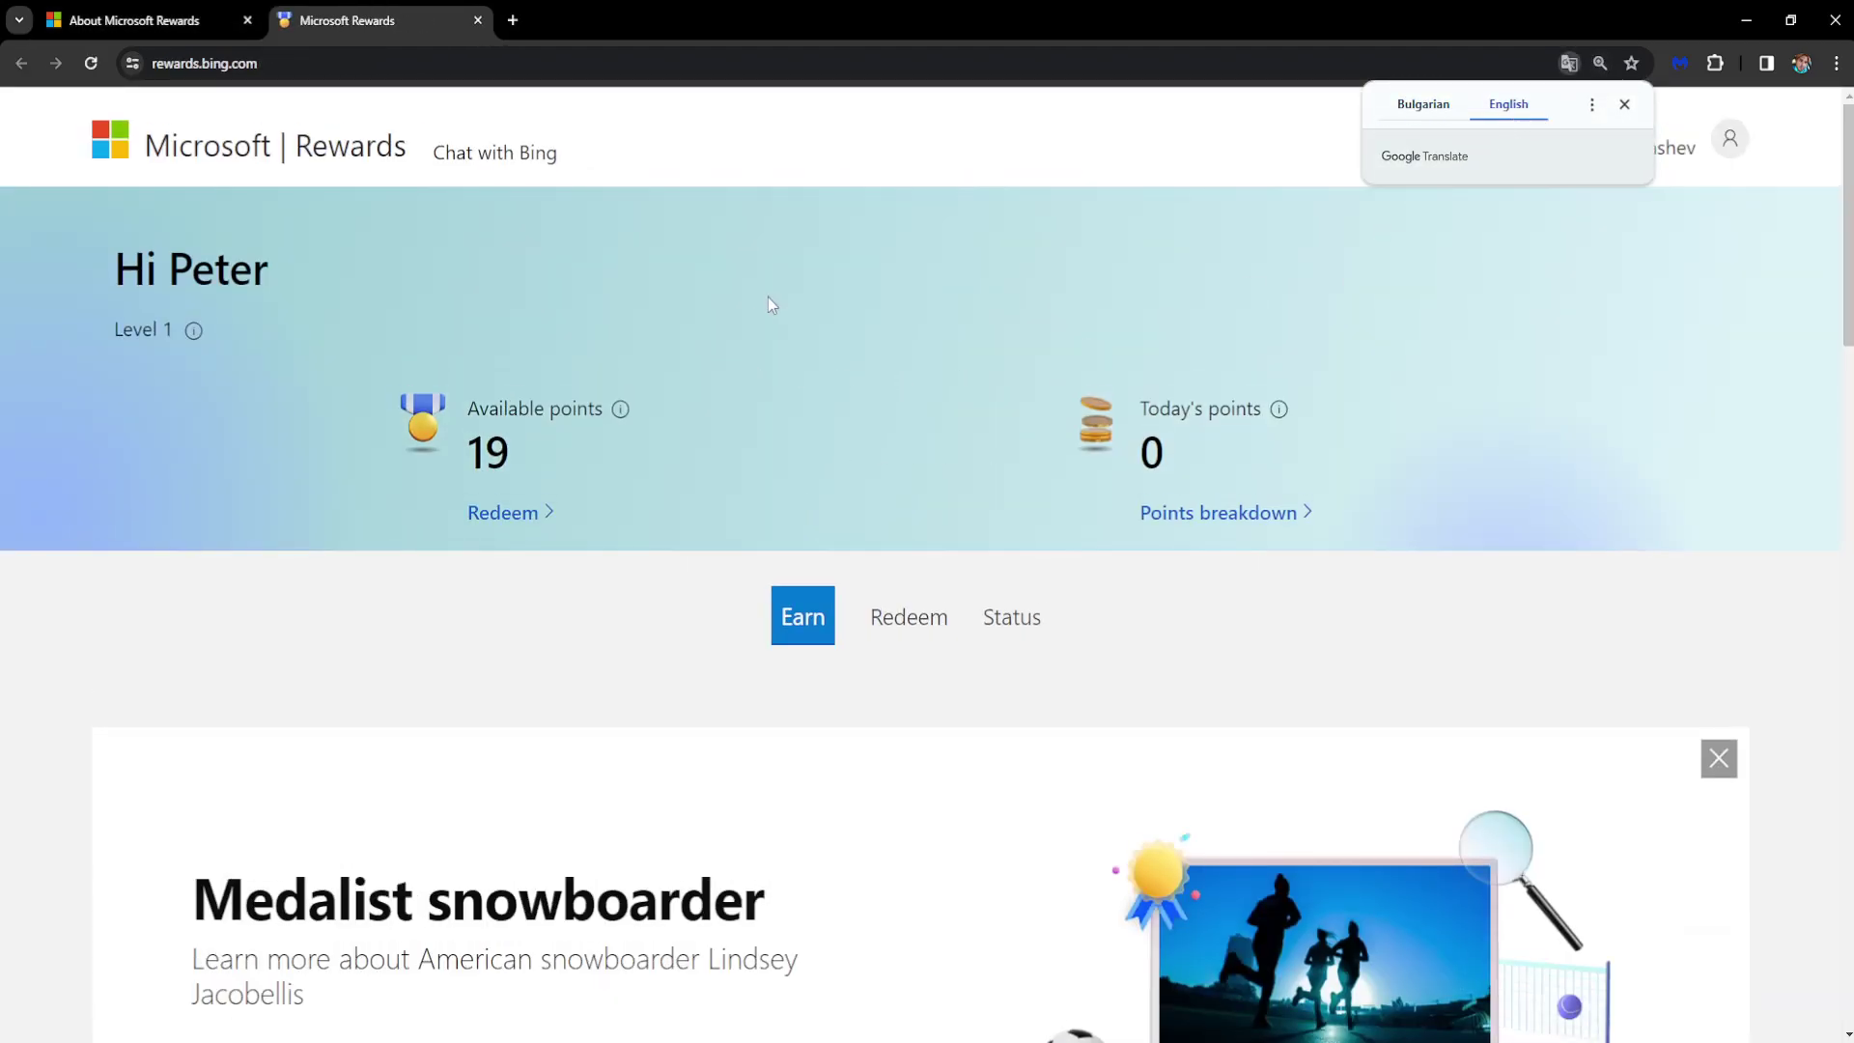
{"action": "scroll", "coordinate": [812, 325], "scroll_direction": "down", "scroll_amount": 3}
{"action": "scroll", "coordinate": [812, 324], "scroll_direction": "down", "scroll_amount": 3}
{"action": "scroll", "coordinate": [812, 325], "scroll_direction": "down", "scroll_amount": 3}
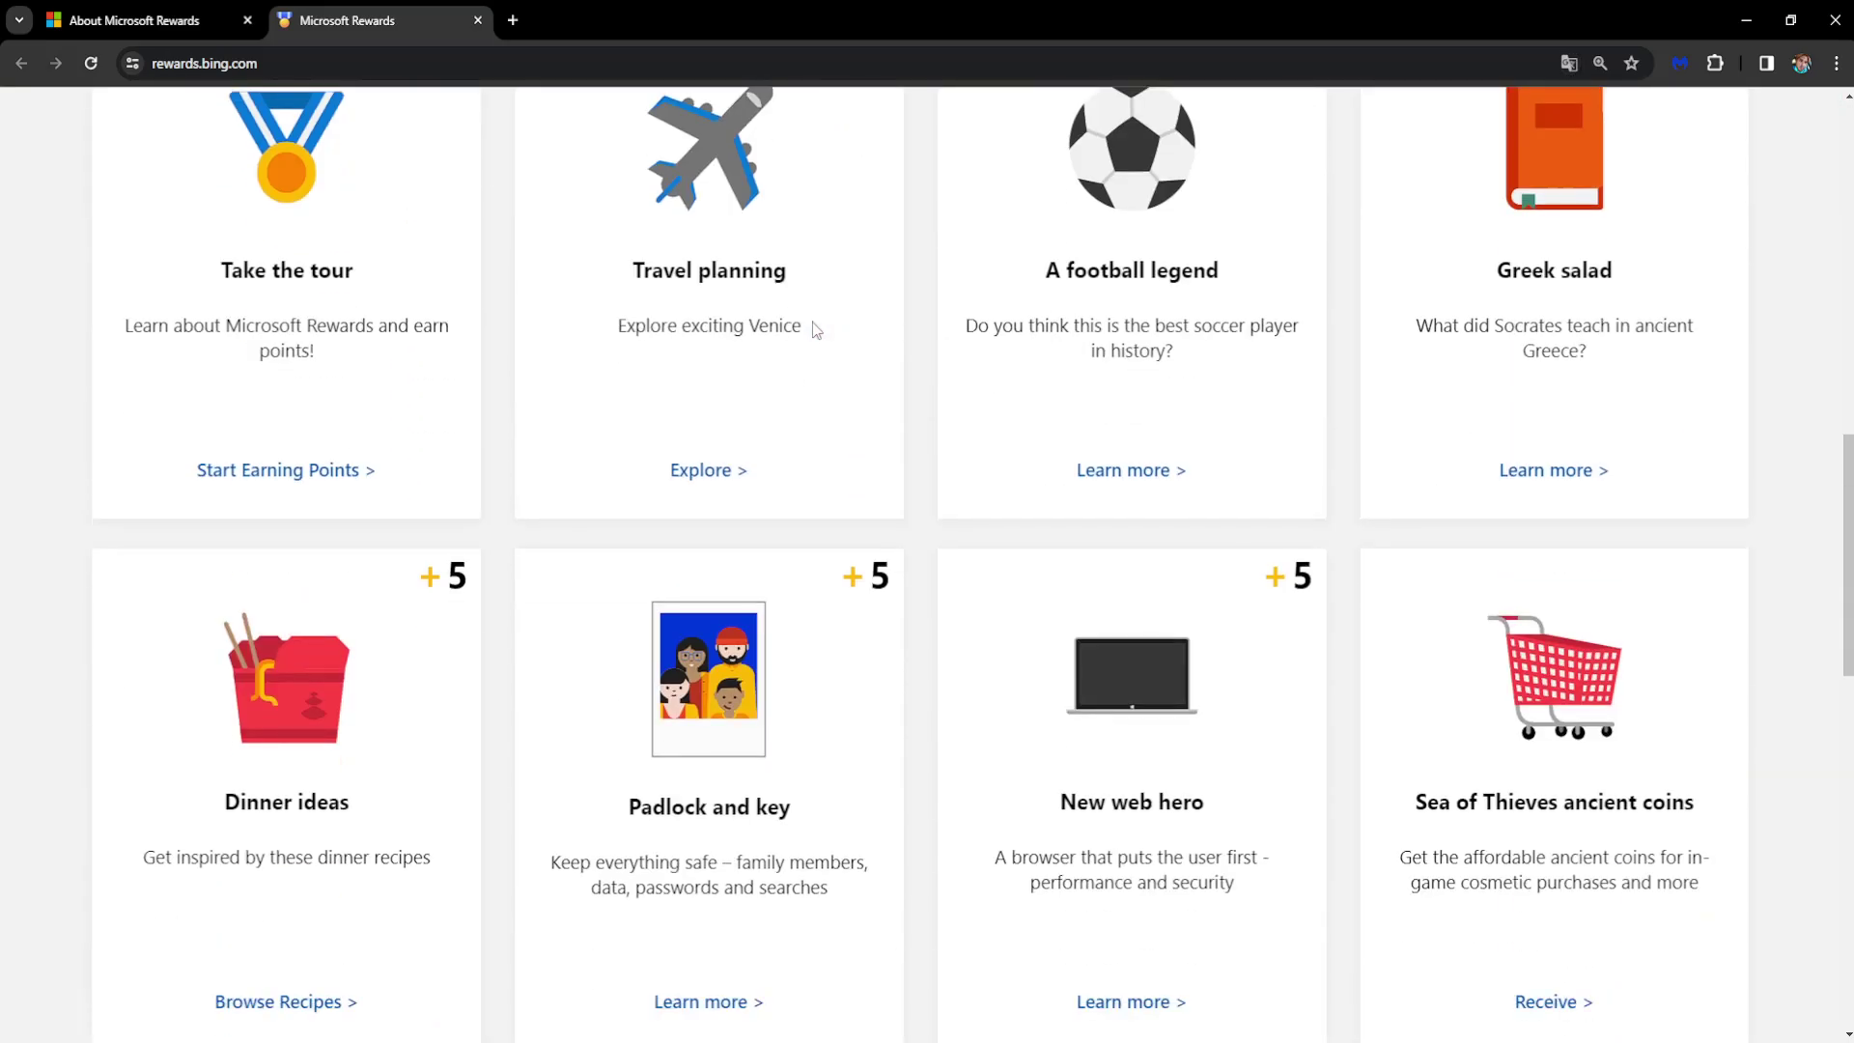
{"action": "scroll", "coordinate": [813, 325], "scroll_direction": "down", "scroll_amount": 3}
{"action": "scroll", "coordinate": [729, 431], "scroll_direction": "down", "scroll_amount": 6}
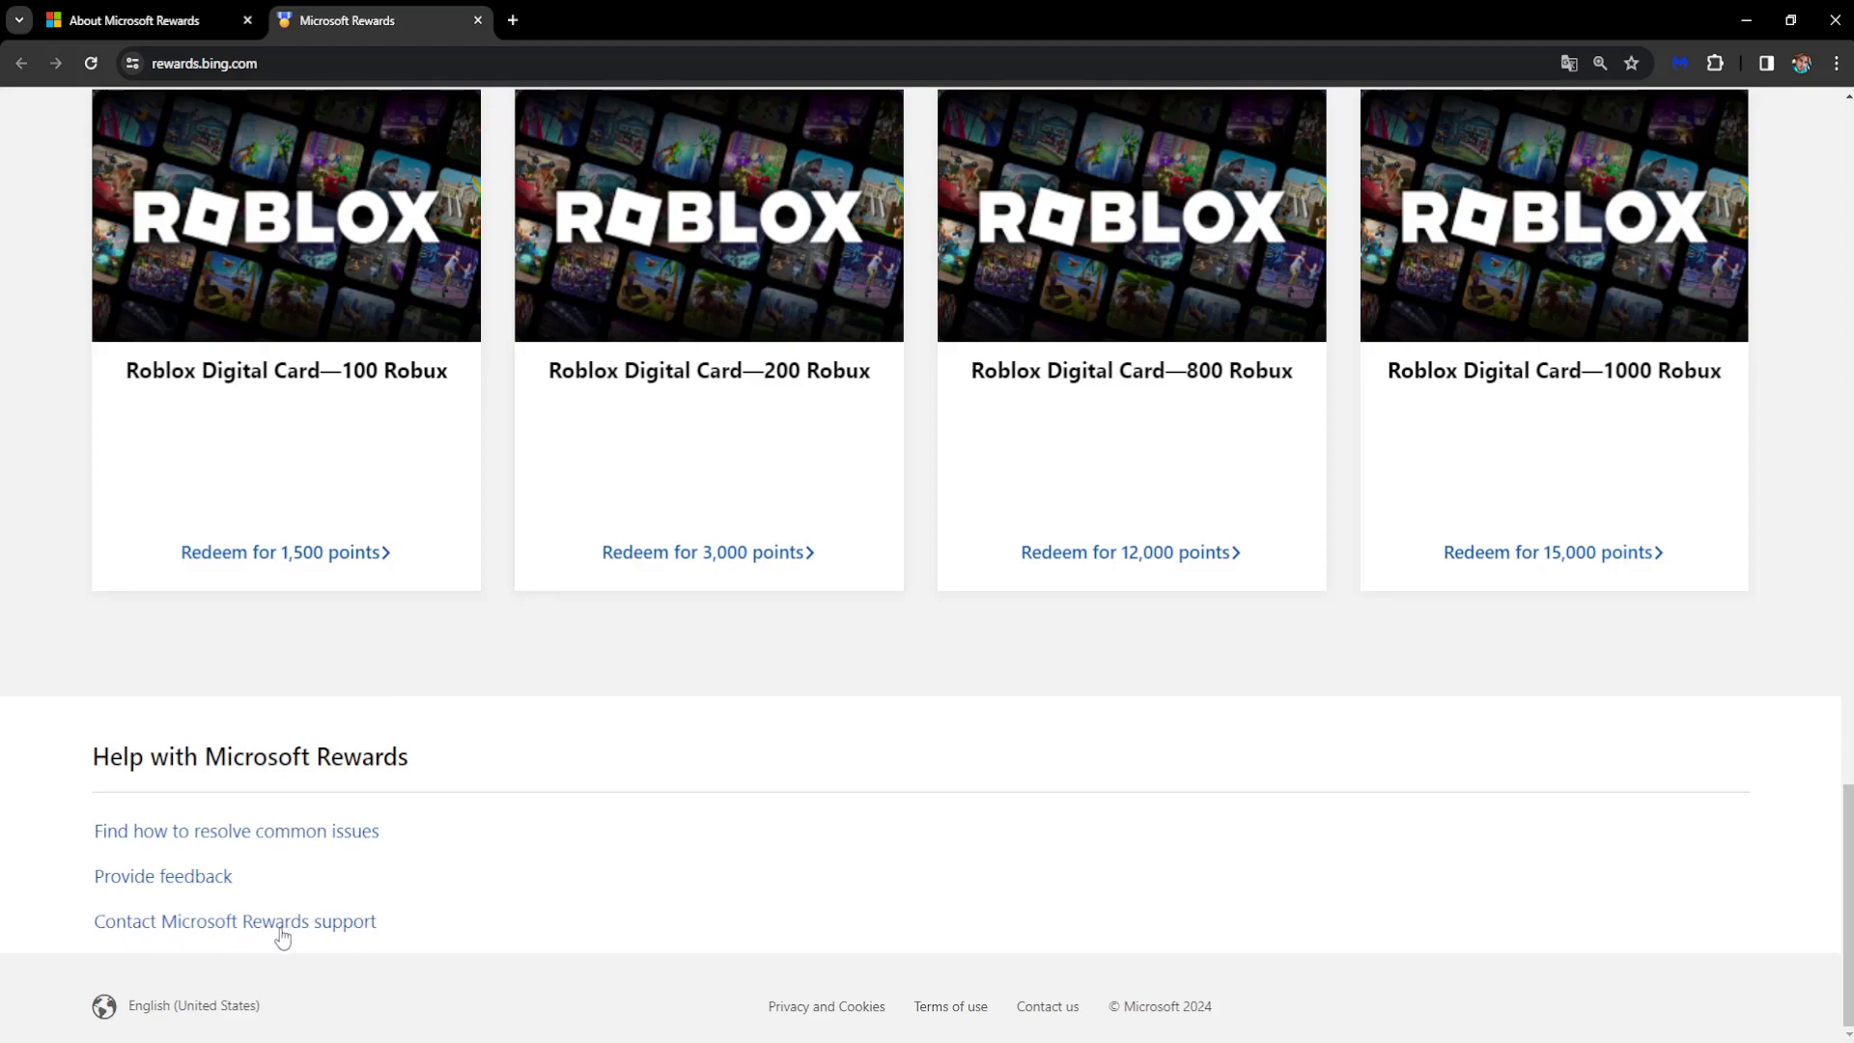
{"action": "left_click", "coordinate": [346, 930]}
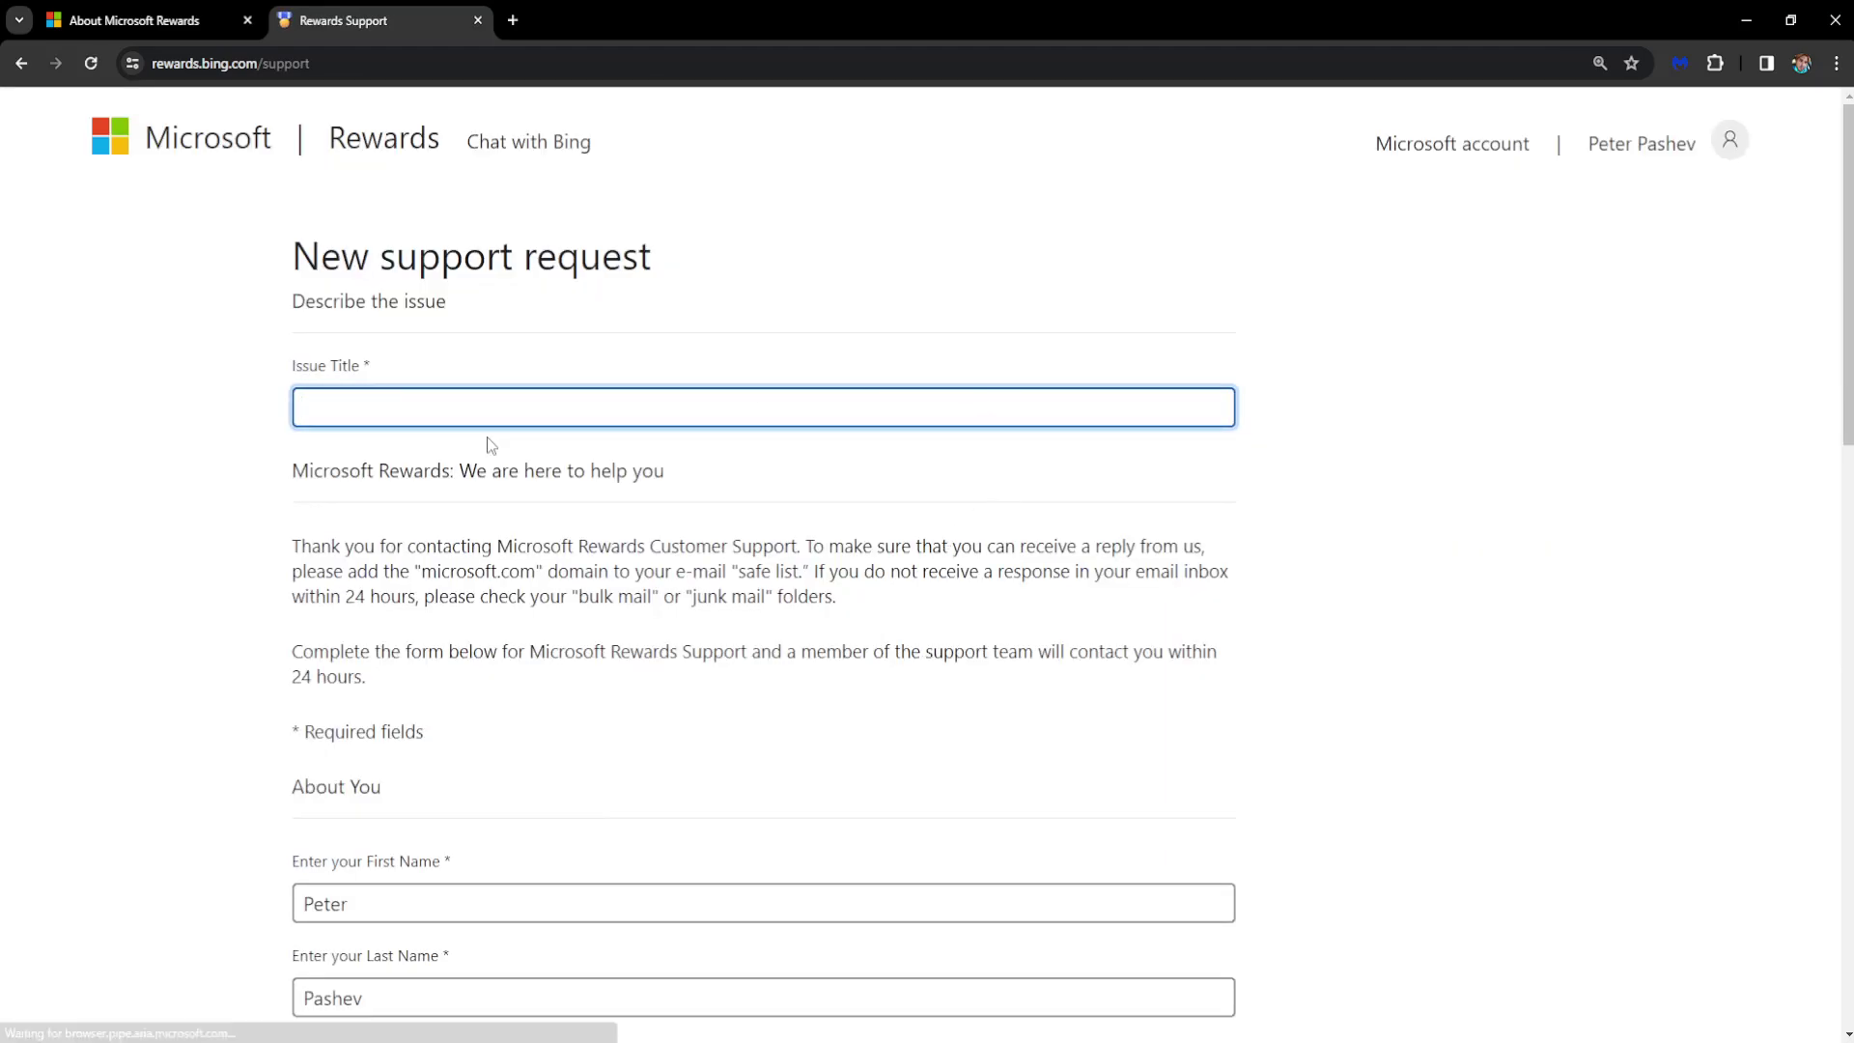
- Enter the title 'There's an Issue with your Account or Order' and review the account email question
{"action": "triple_click", "coordinate": [414, 372]}
{"action": "left_click", "coordinate": [414, 372]}
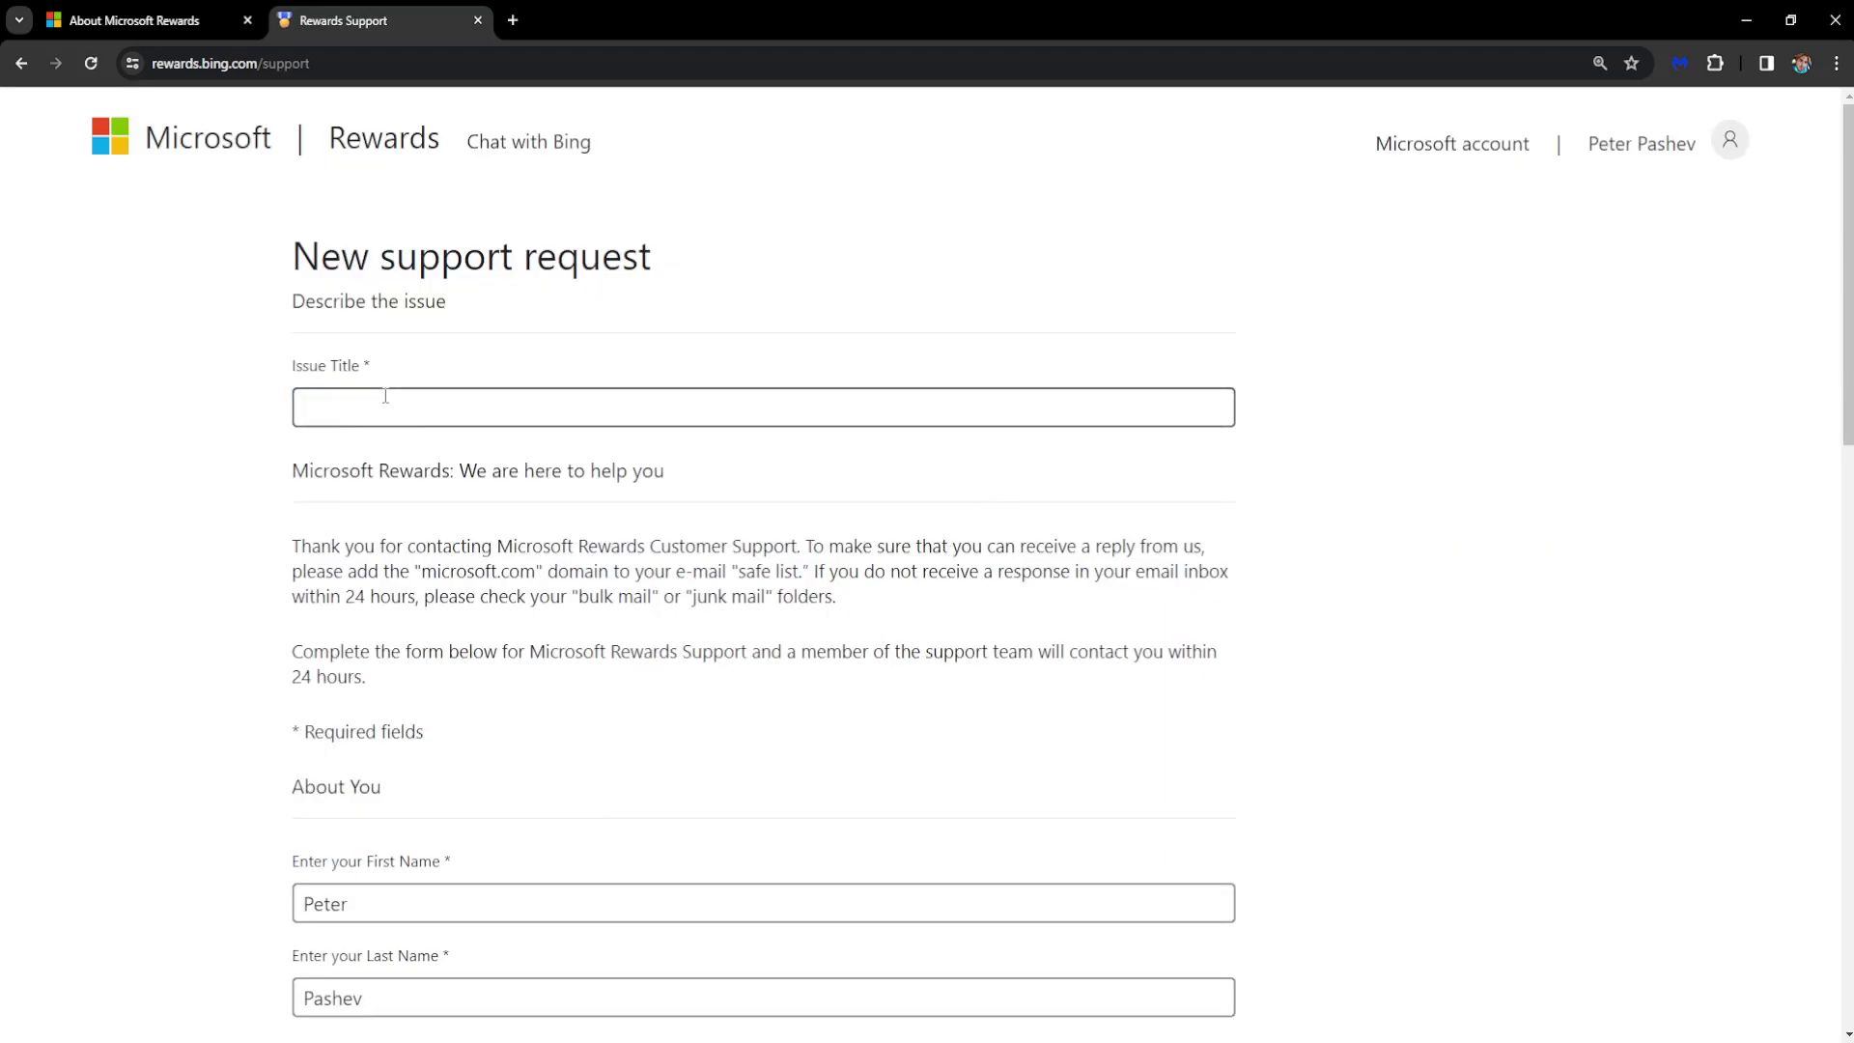
{"action": "left_click", "coordinate": [383, 404]}
{"action": "type", "text": "There's an Issue with your Account or Order"}
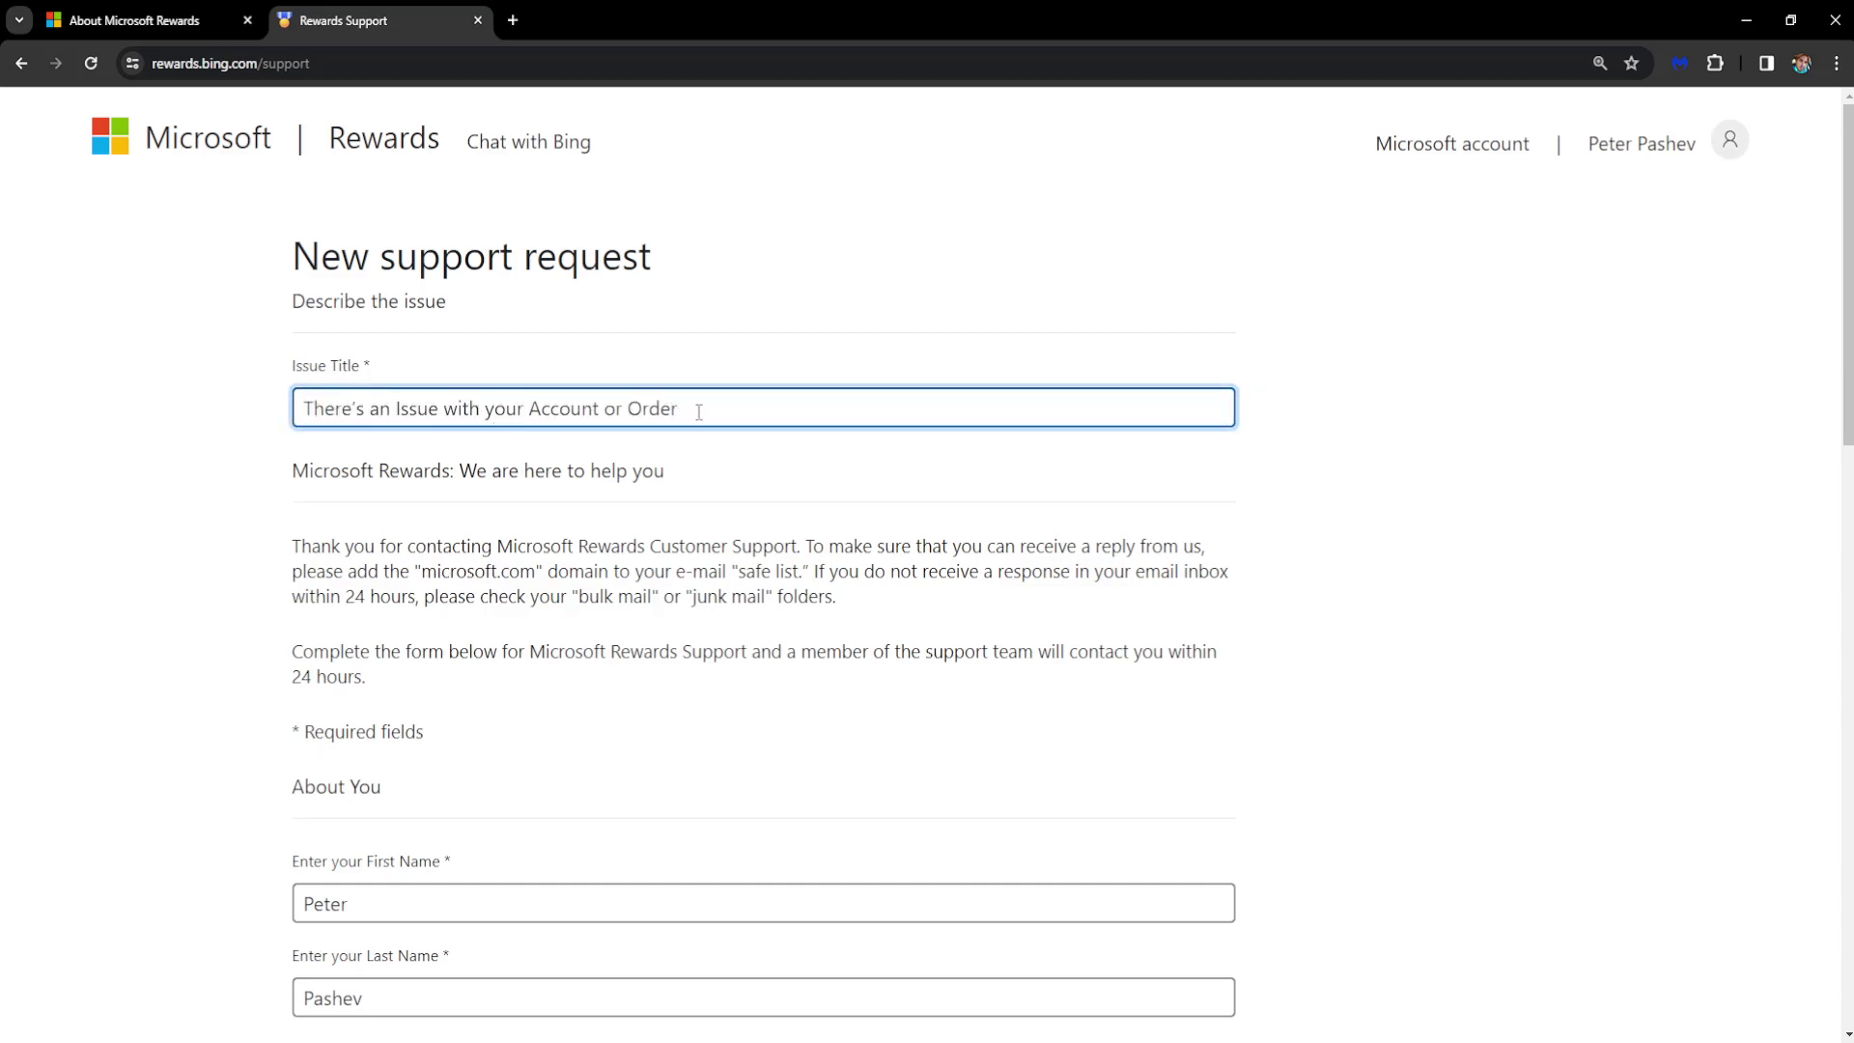
{"action": "scroll", "coordinate": [842, 534], "scroll_direction": "down", "scroll_amount": 3}
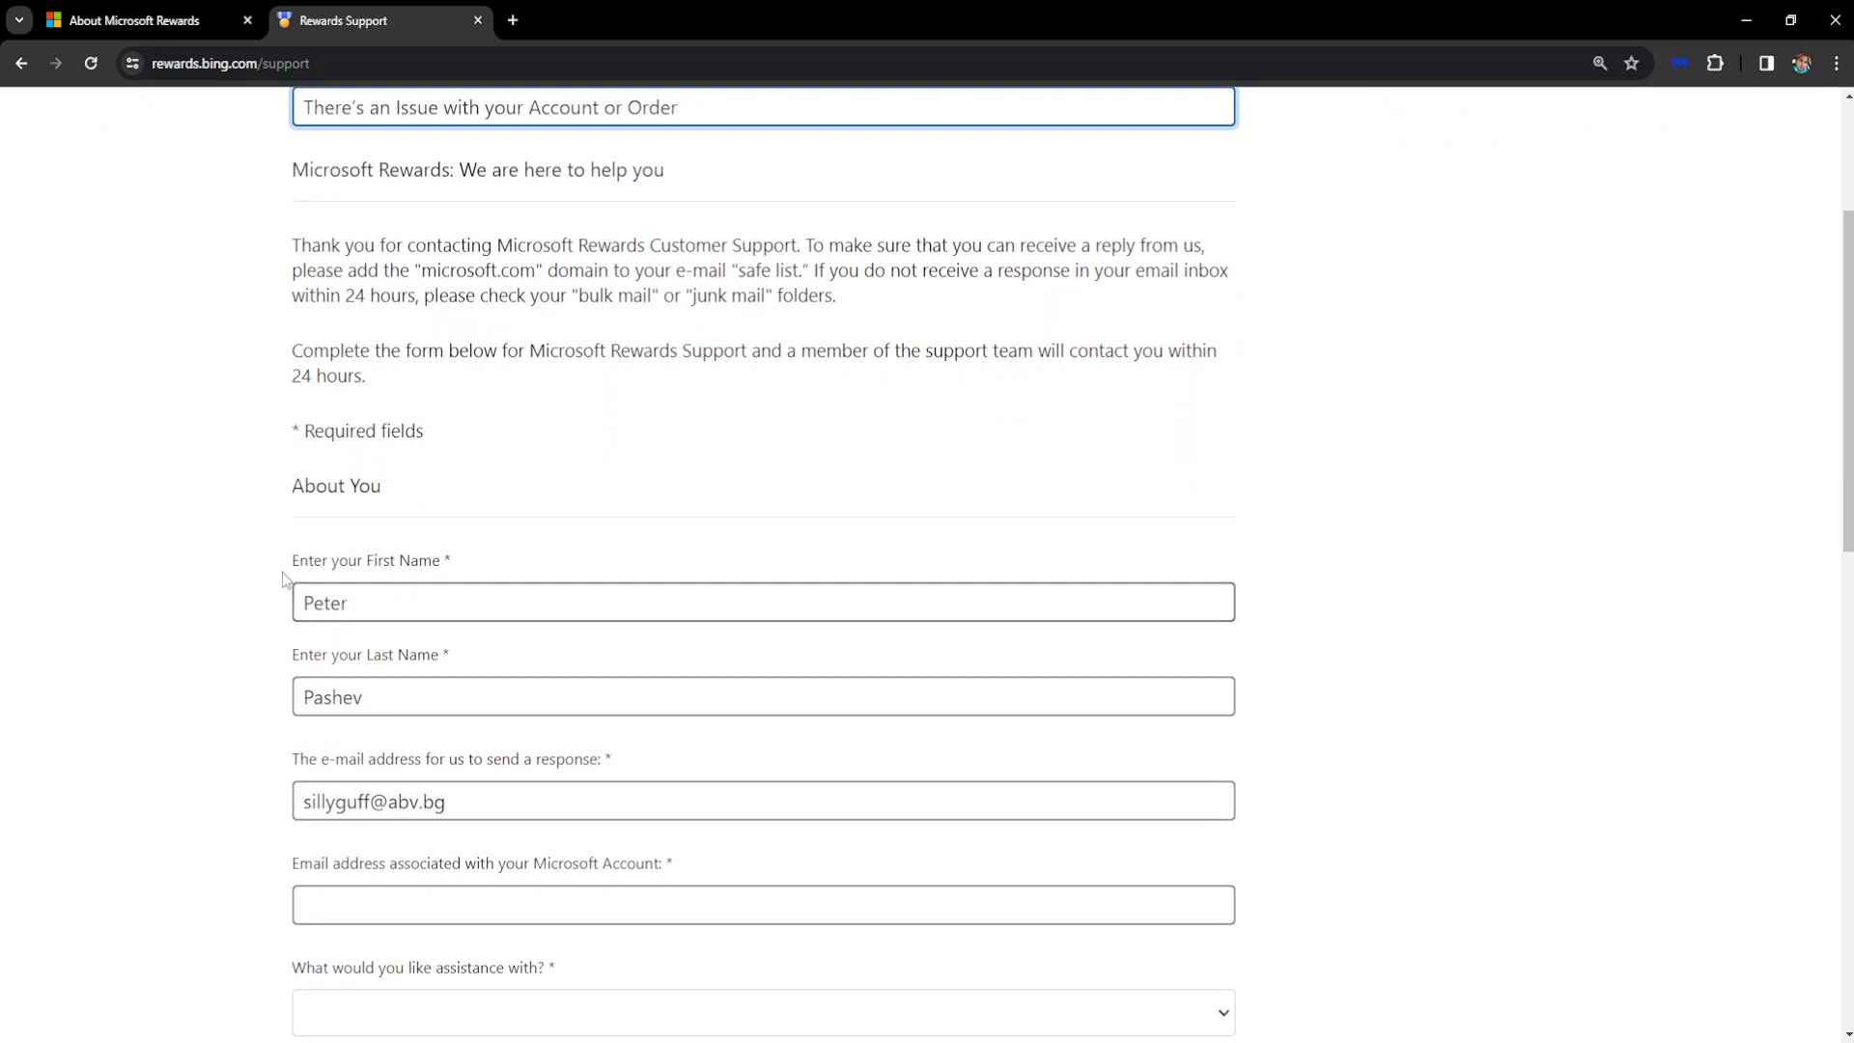
{"action": "scroll", "coordinate": [488, 561], "scroll_direction": "down", "scroll_amount": 2}
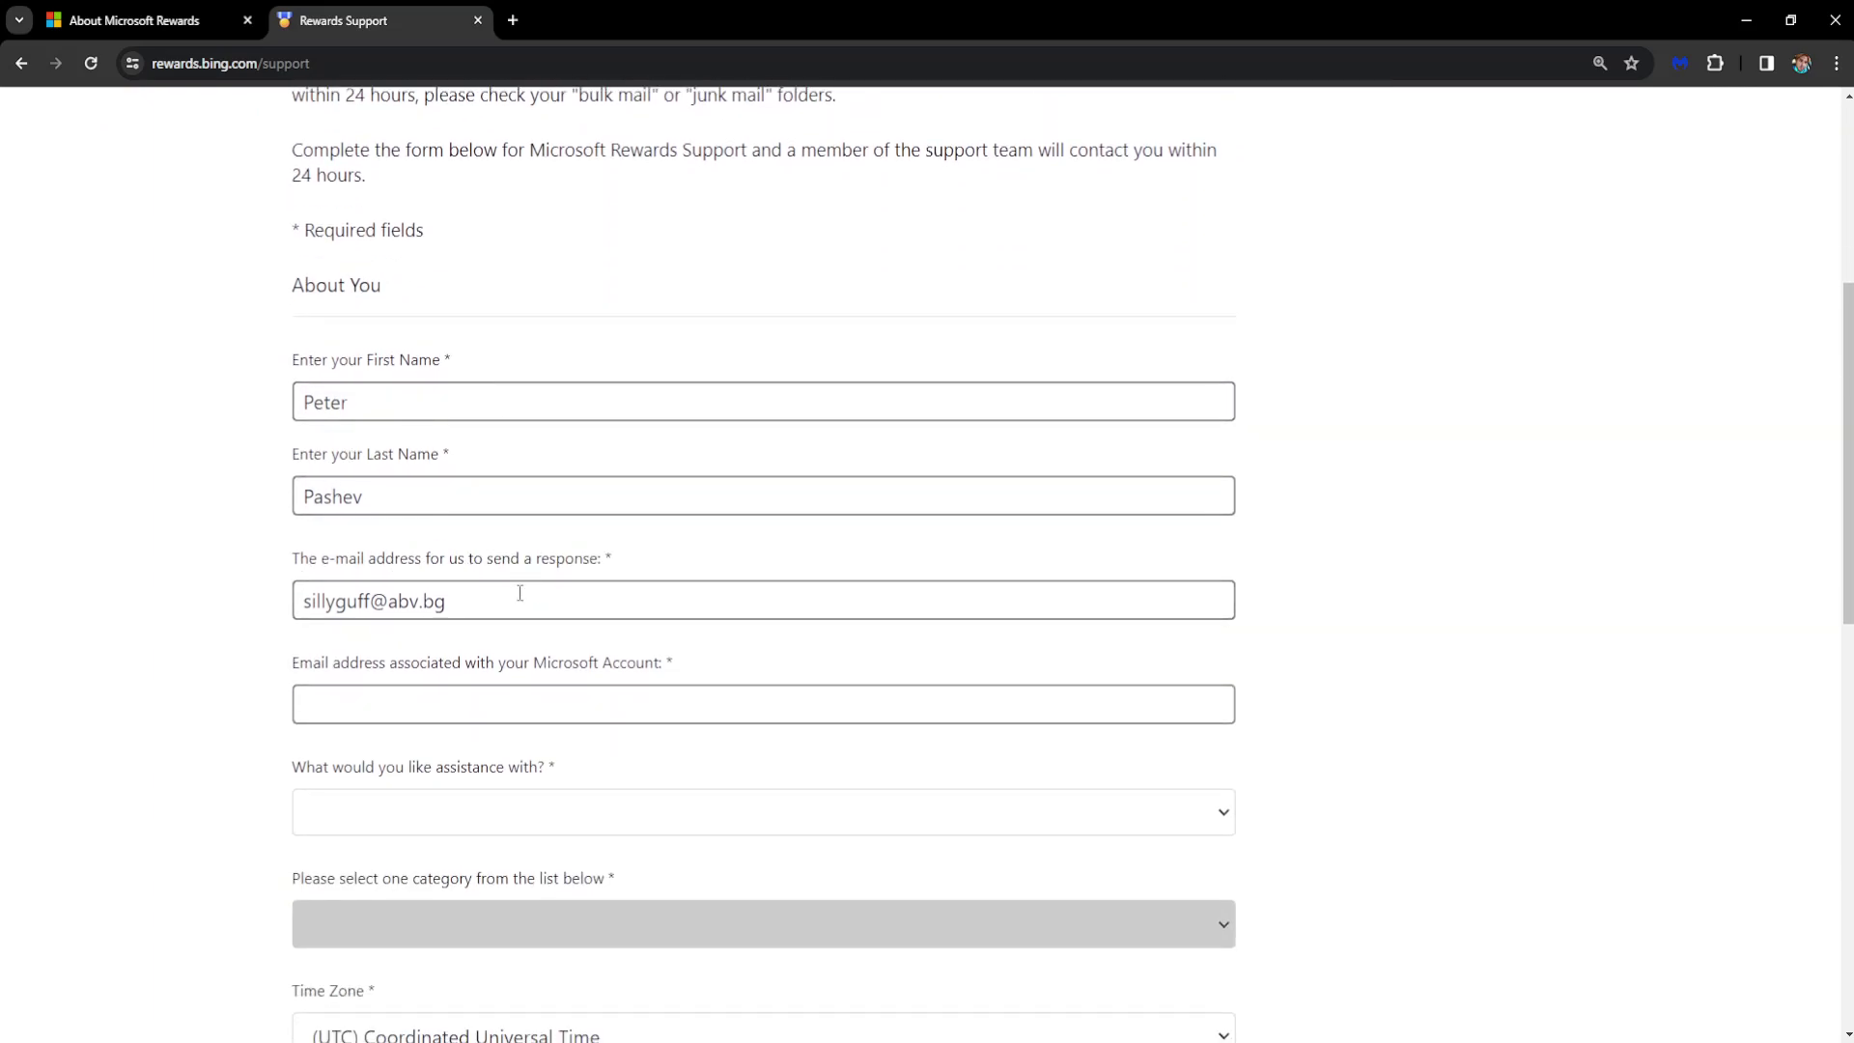
{"action": "scroll", "coordinate": [484, 541], "scroll_direction": "down", "scroll_amount": 1}
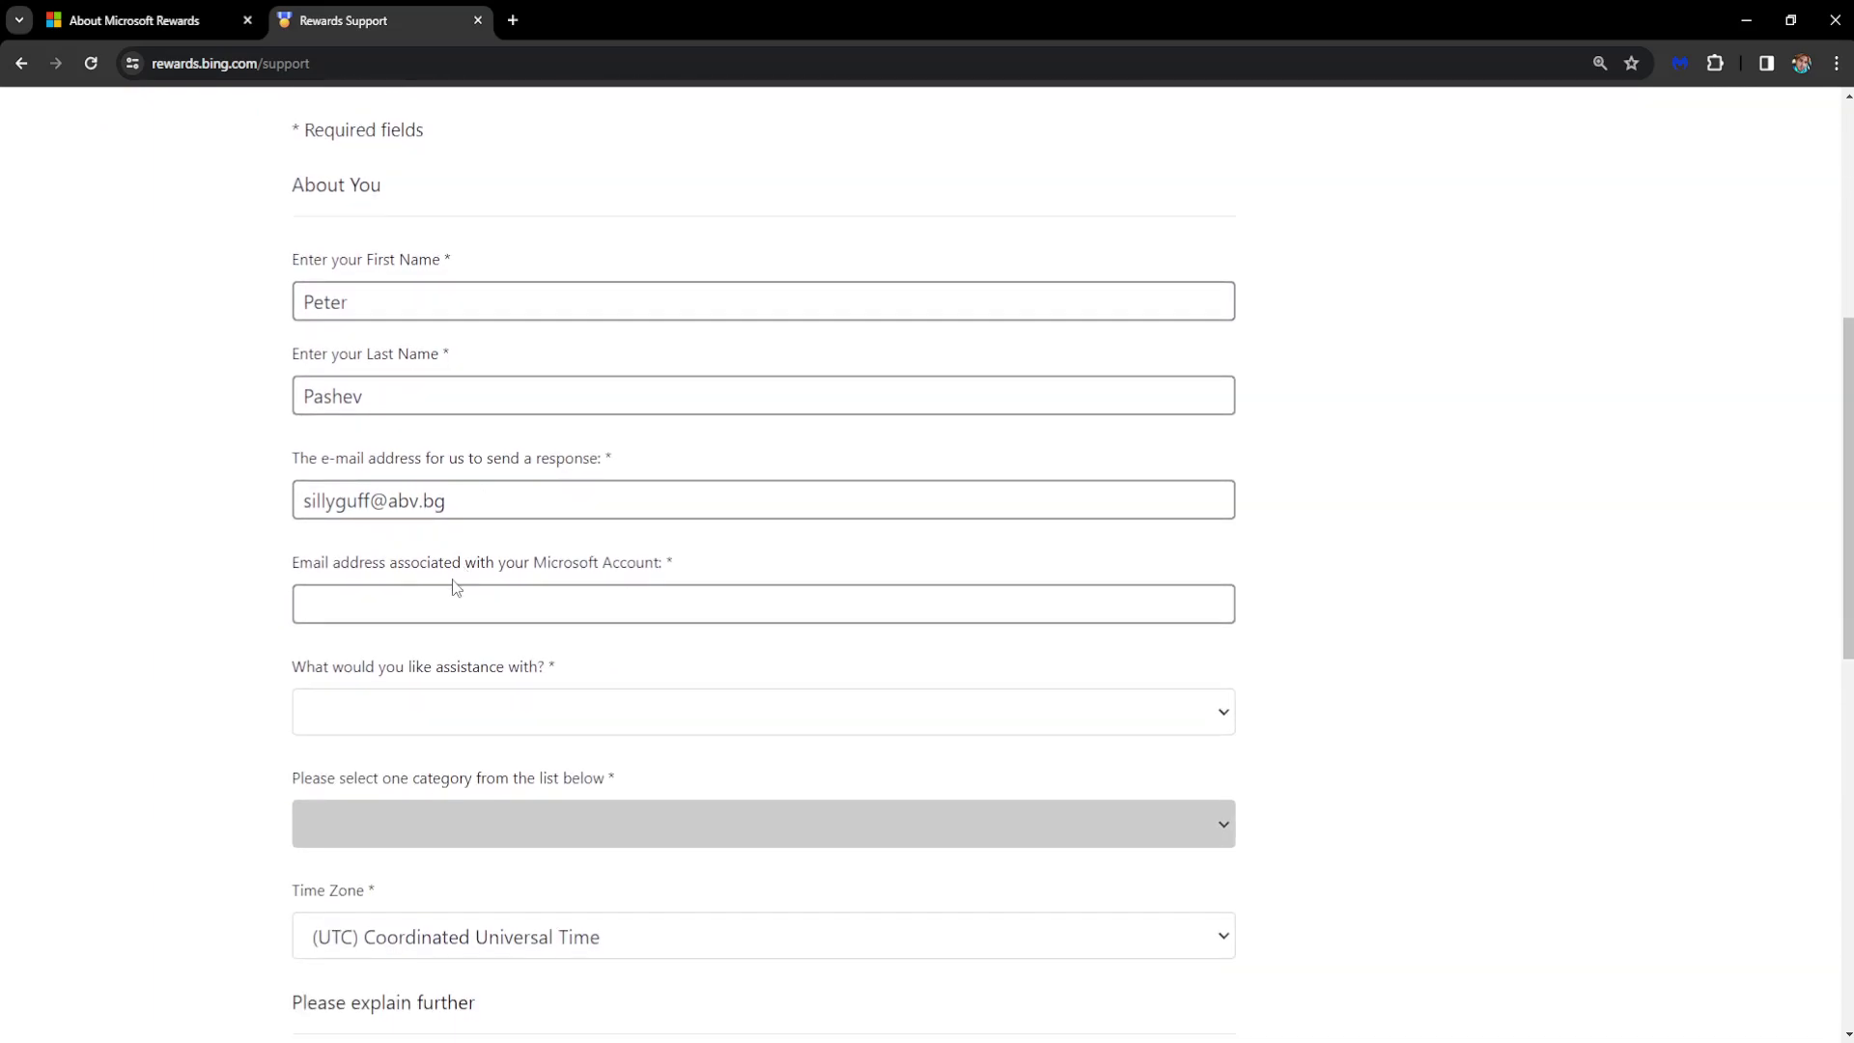
{"action": "left_click_drag", "start_coordinate": [297, 565], "coordinate": [454, 565]}
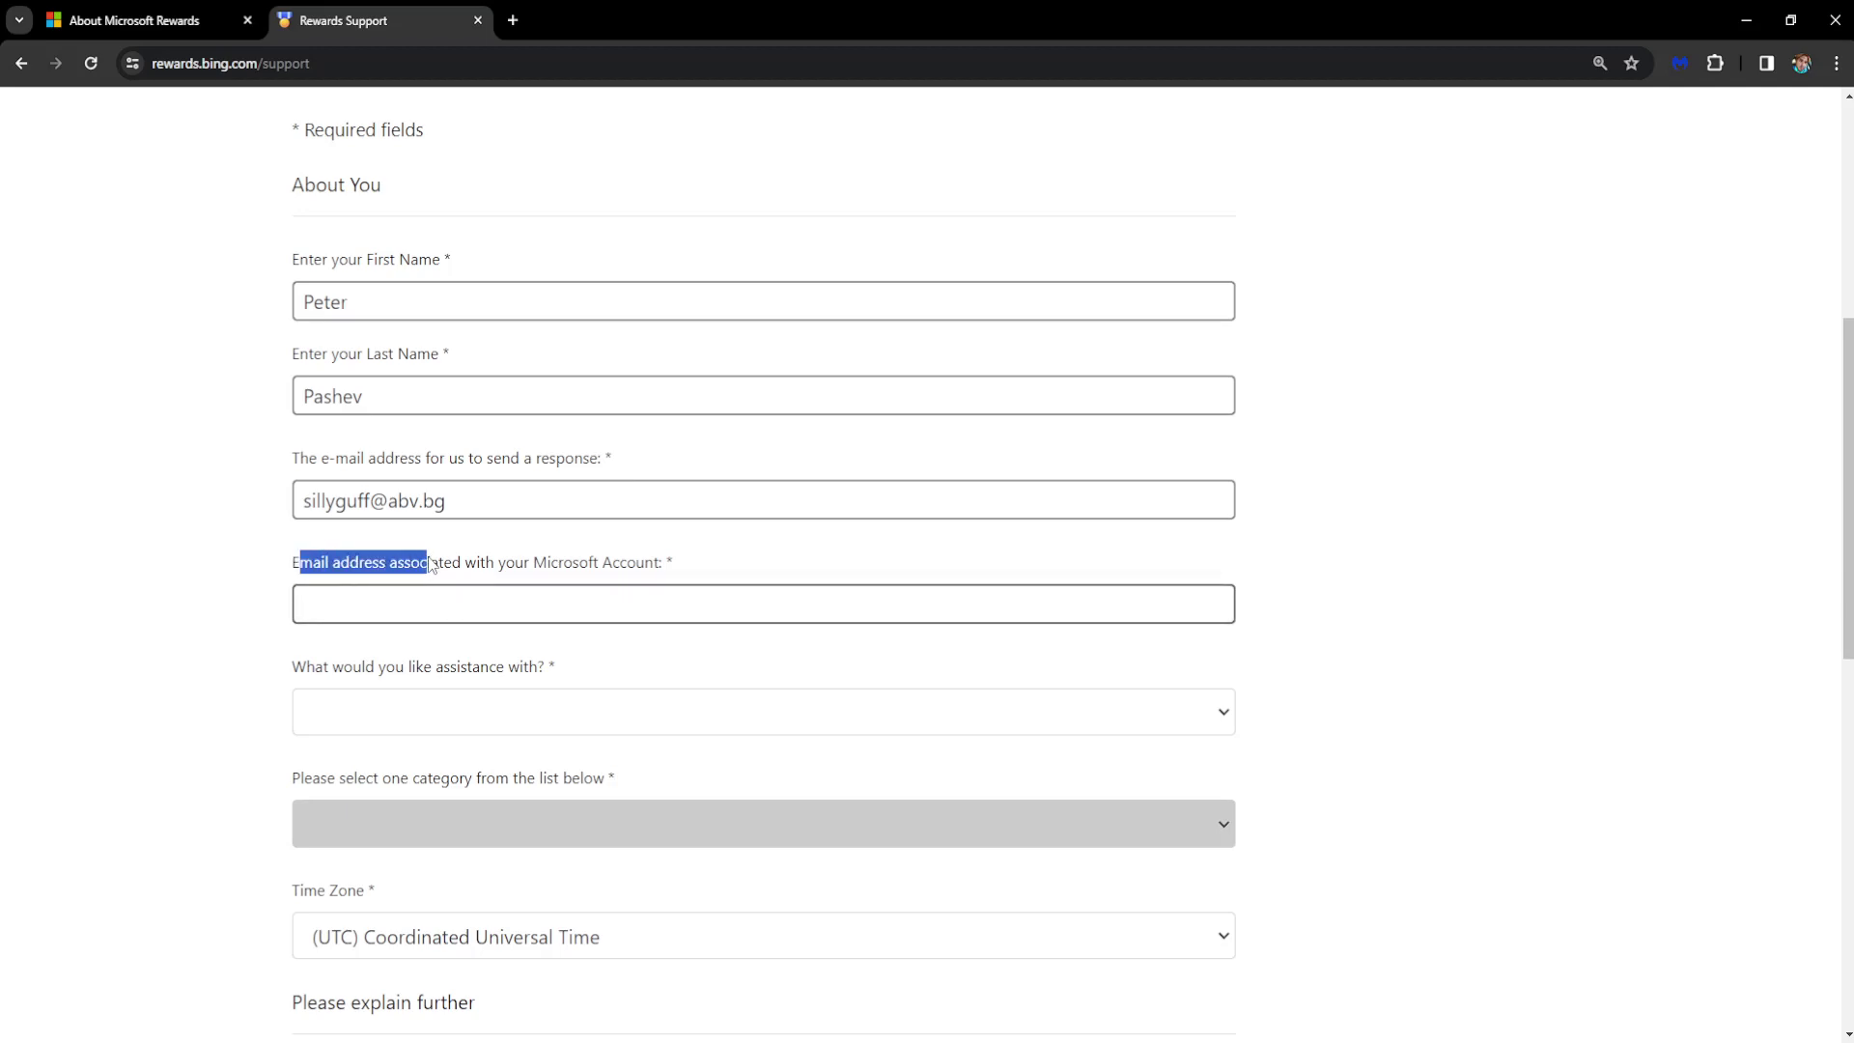
{"action": "left_click", "coordinate": [298, 565]}
{"action": "left_click_drag", "start_coordinate": [295, 565], "coordinate": [750, 562]}
{"action": "left_click", "coordinate": [748, 562]}
{"action": "scroll", "coordinate": [926, 586], "scroll_direction": "down", "scroll_amount": 2}
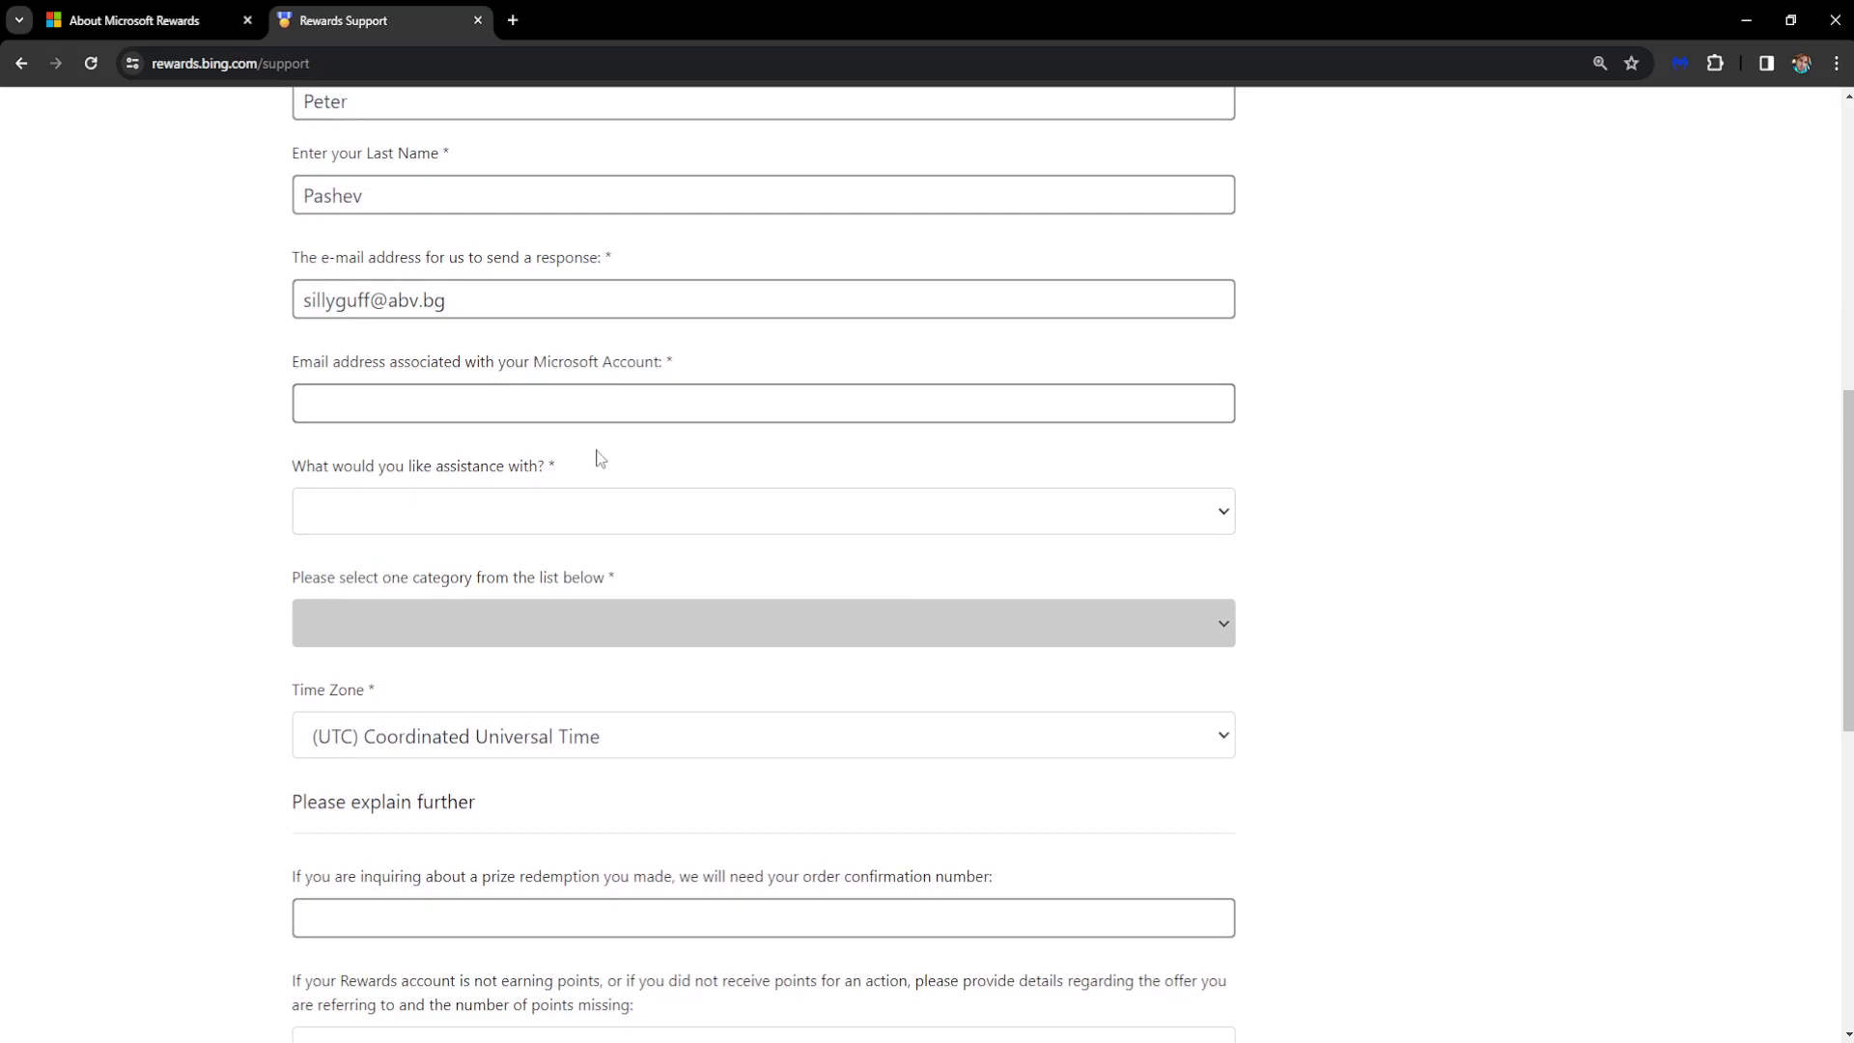
- Choose Account and Profile as topic, General question as category, and keep UTC time zone
{"action": "left_click", "coordinate": [584, 513]}
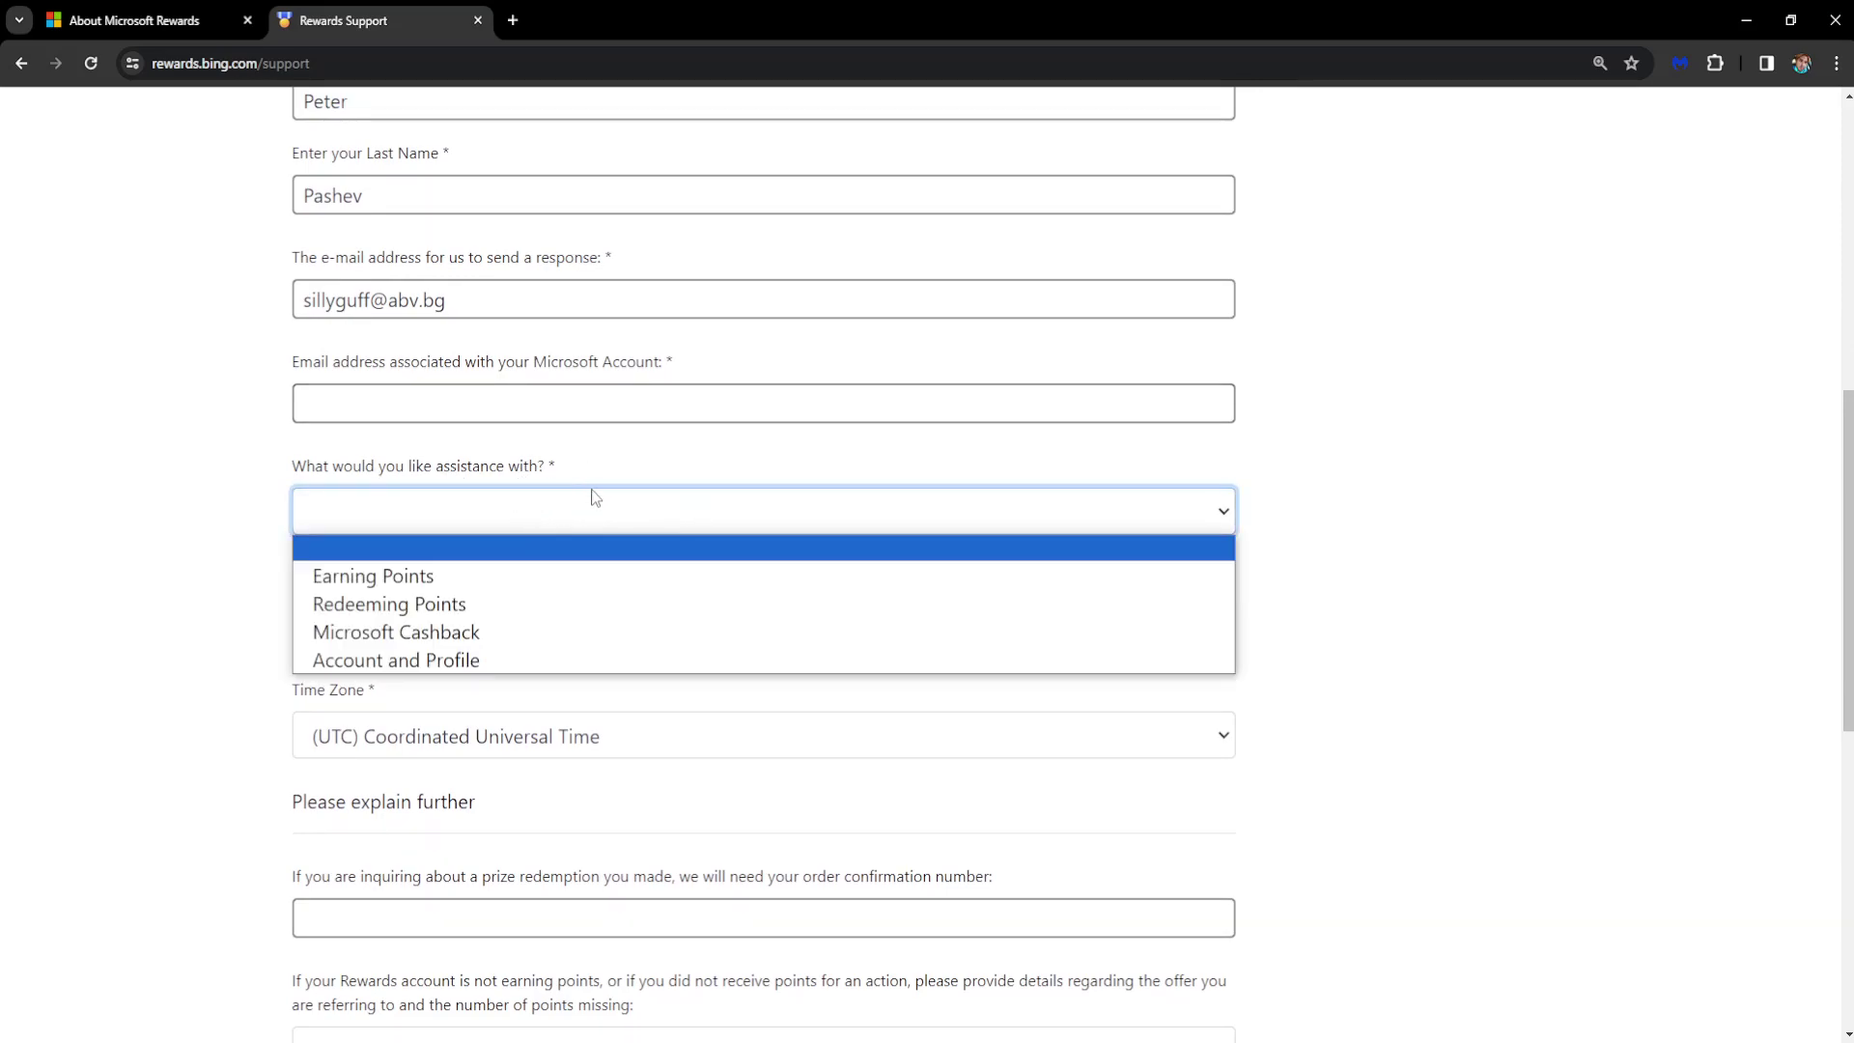
{"action": "left_click", "coordinate": [378, 664]}
{"action": "left_click", "coordinate": [424, 620]}
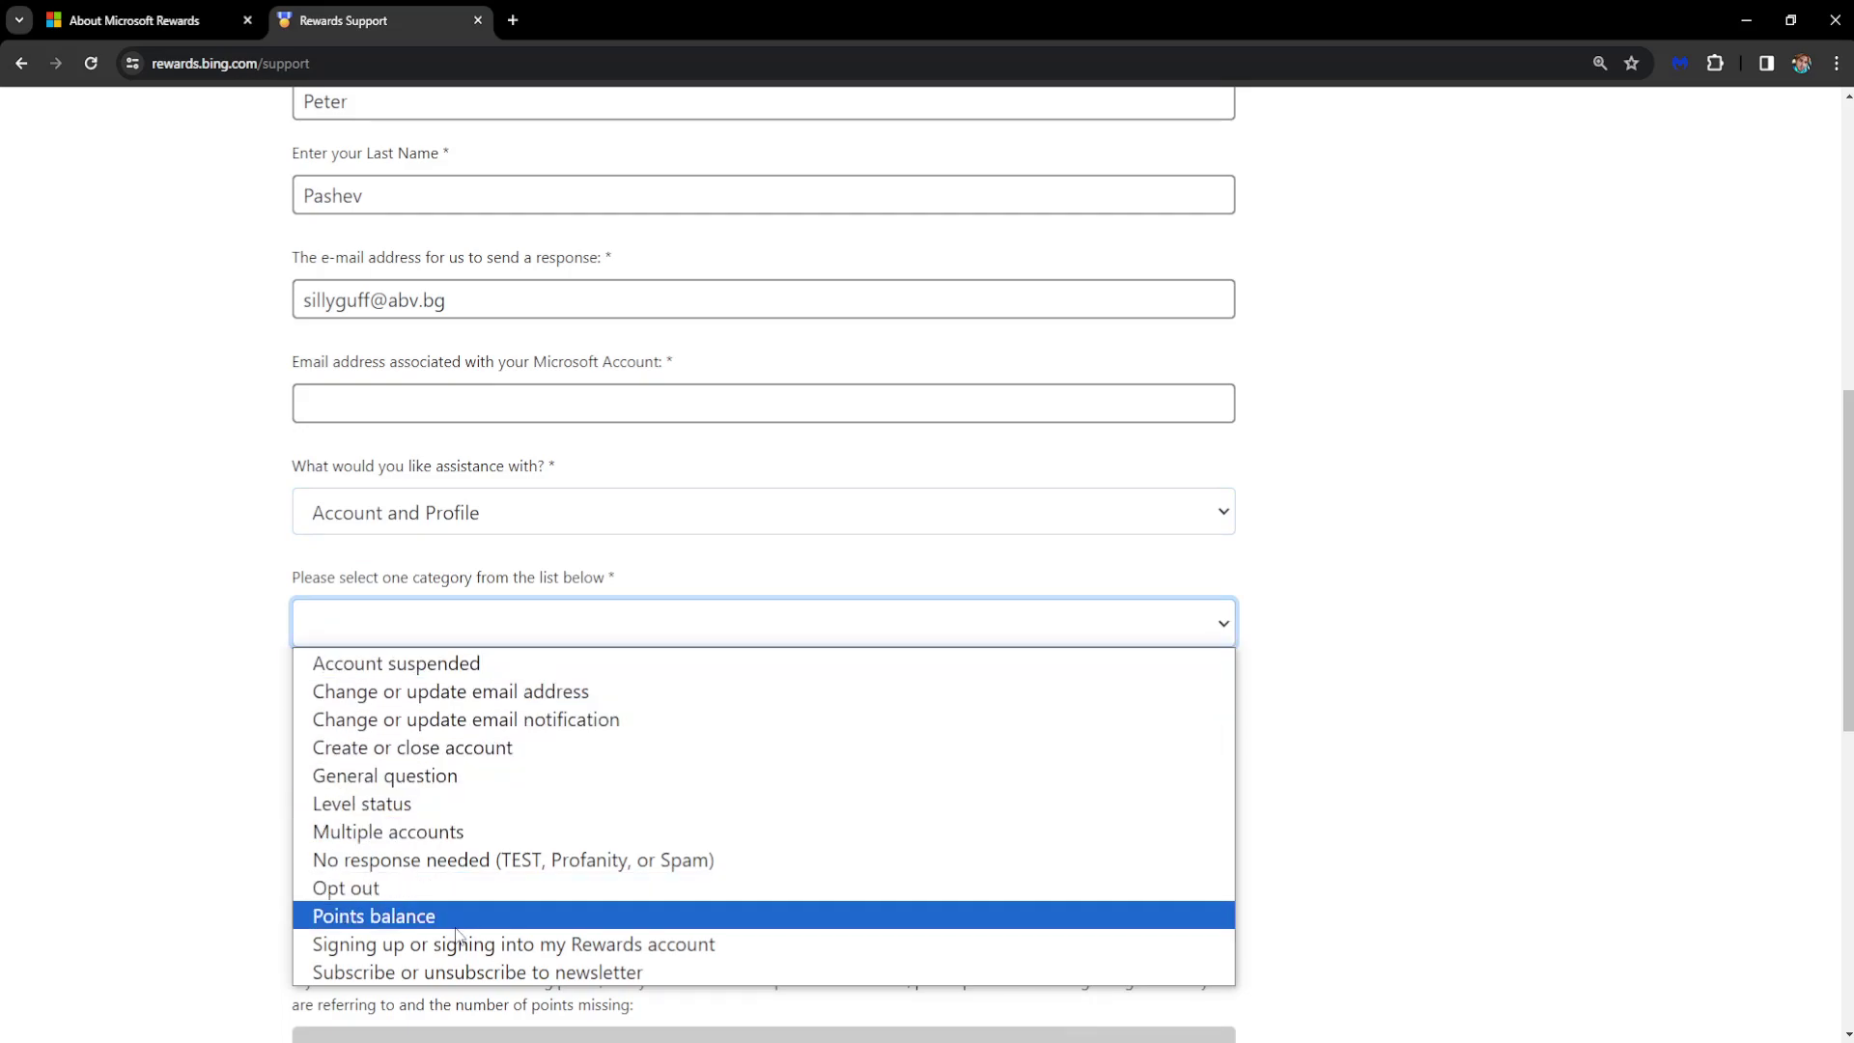
{"action": "left_click", "coordinate": [410, 784]}
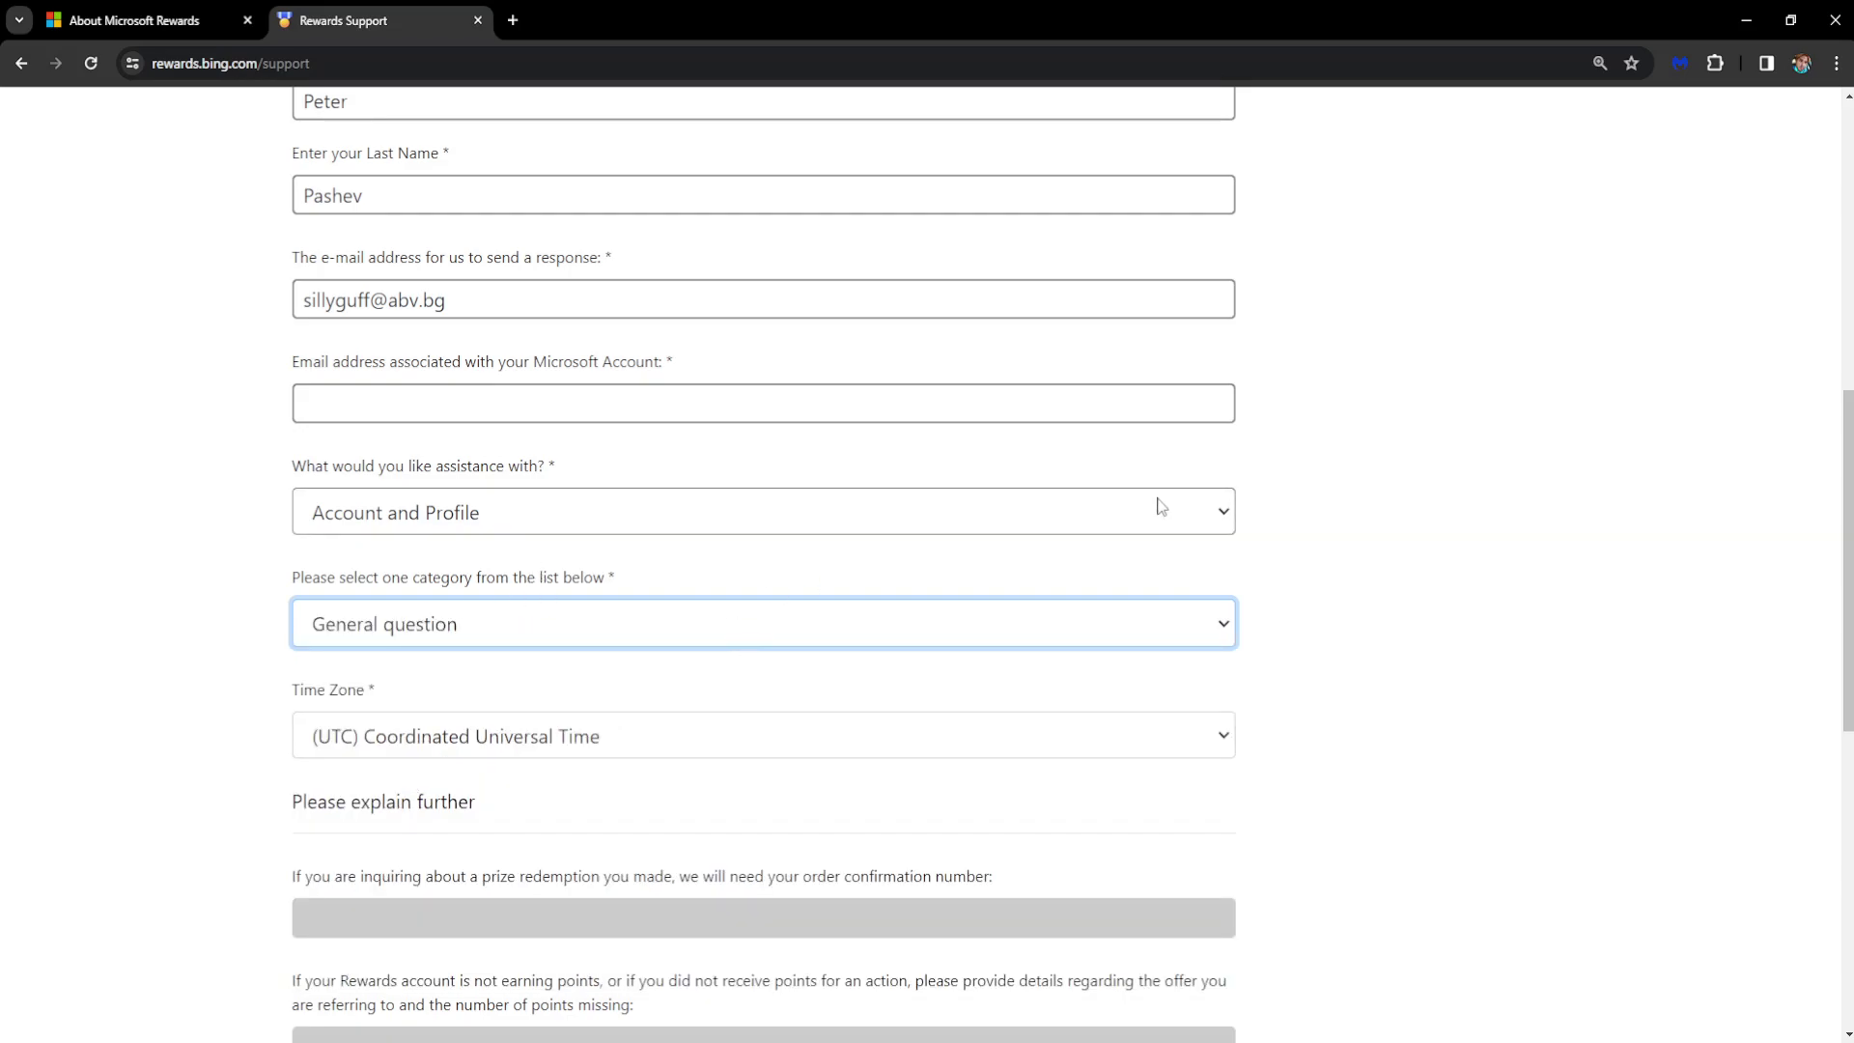
{"action": "scroll", "coordinate": [1172, 510], "scroll_direction": "down", "scroll_amount": 1}
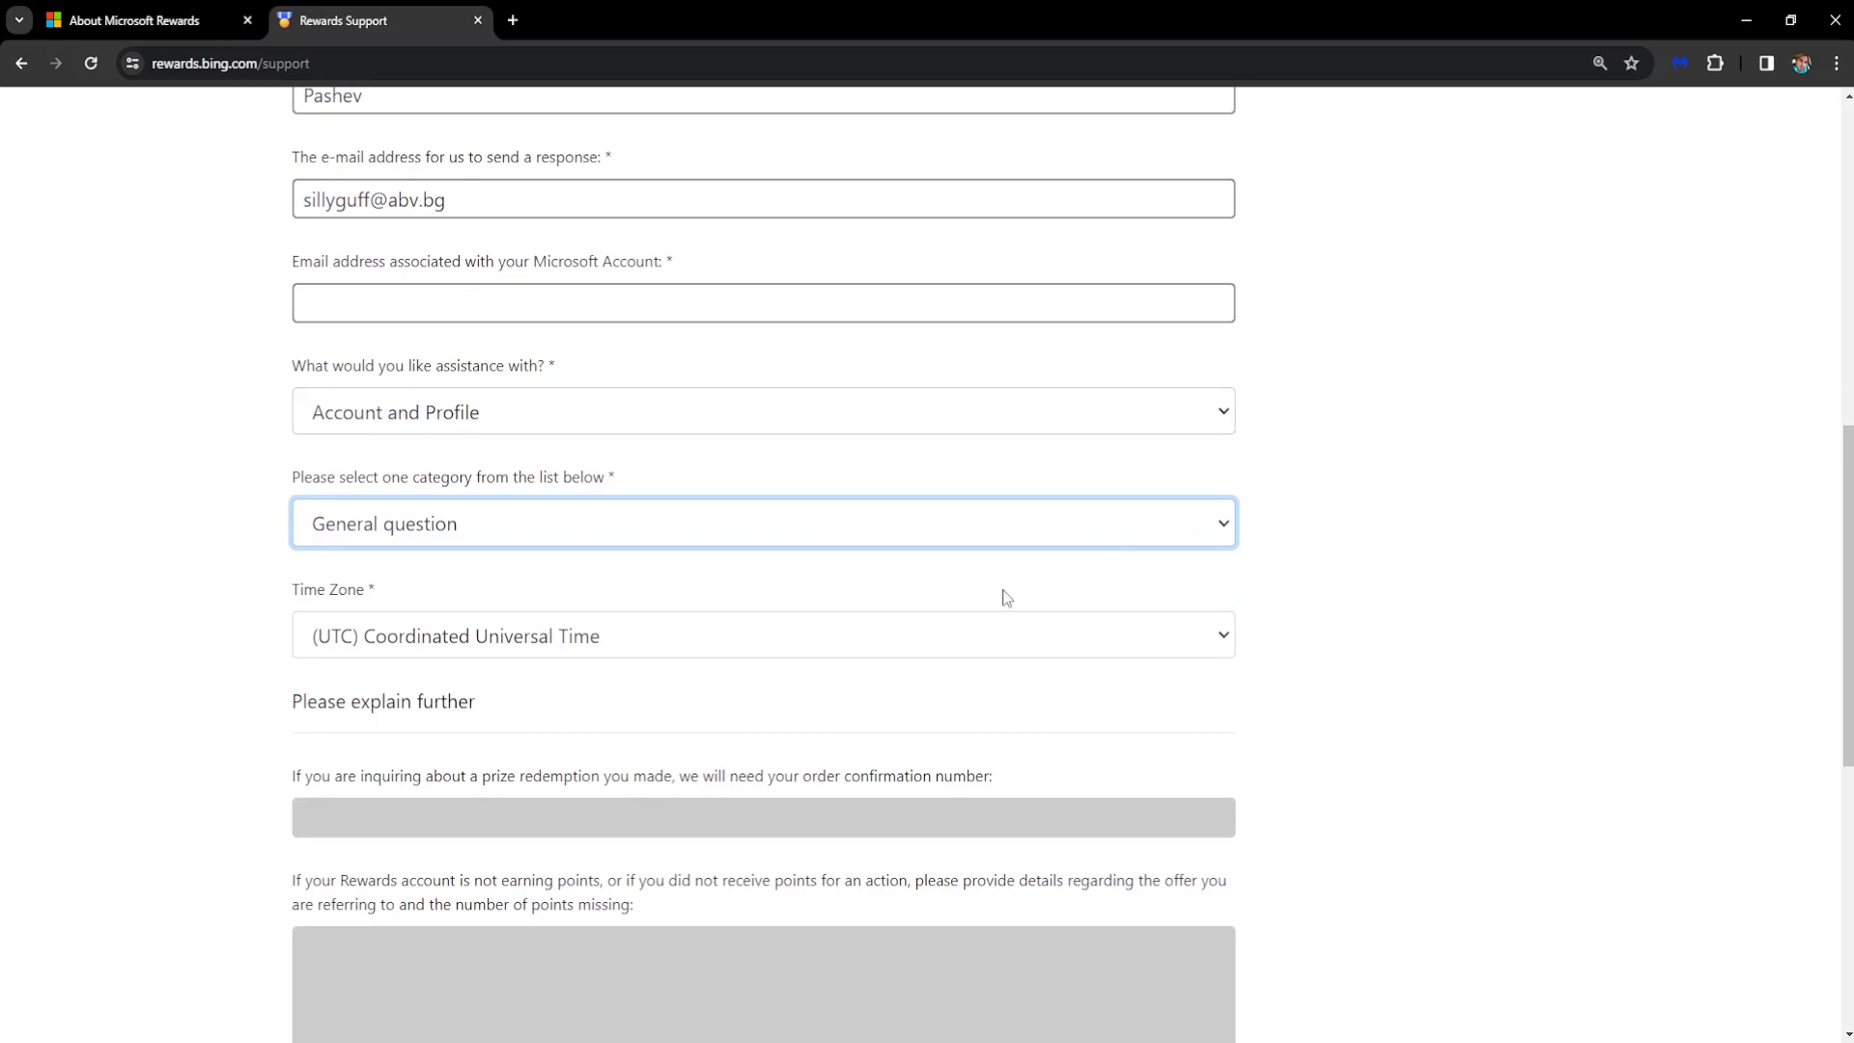
{"action": "left_click", "coordinate": [510, 638]}
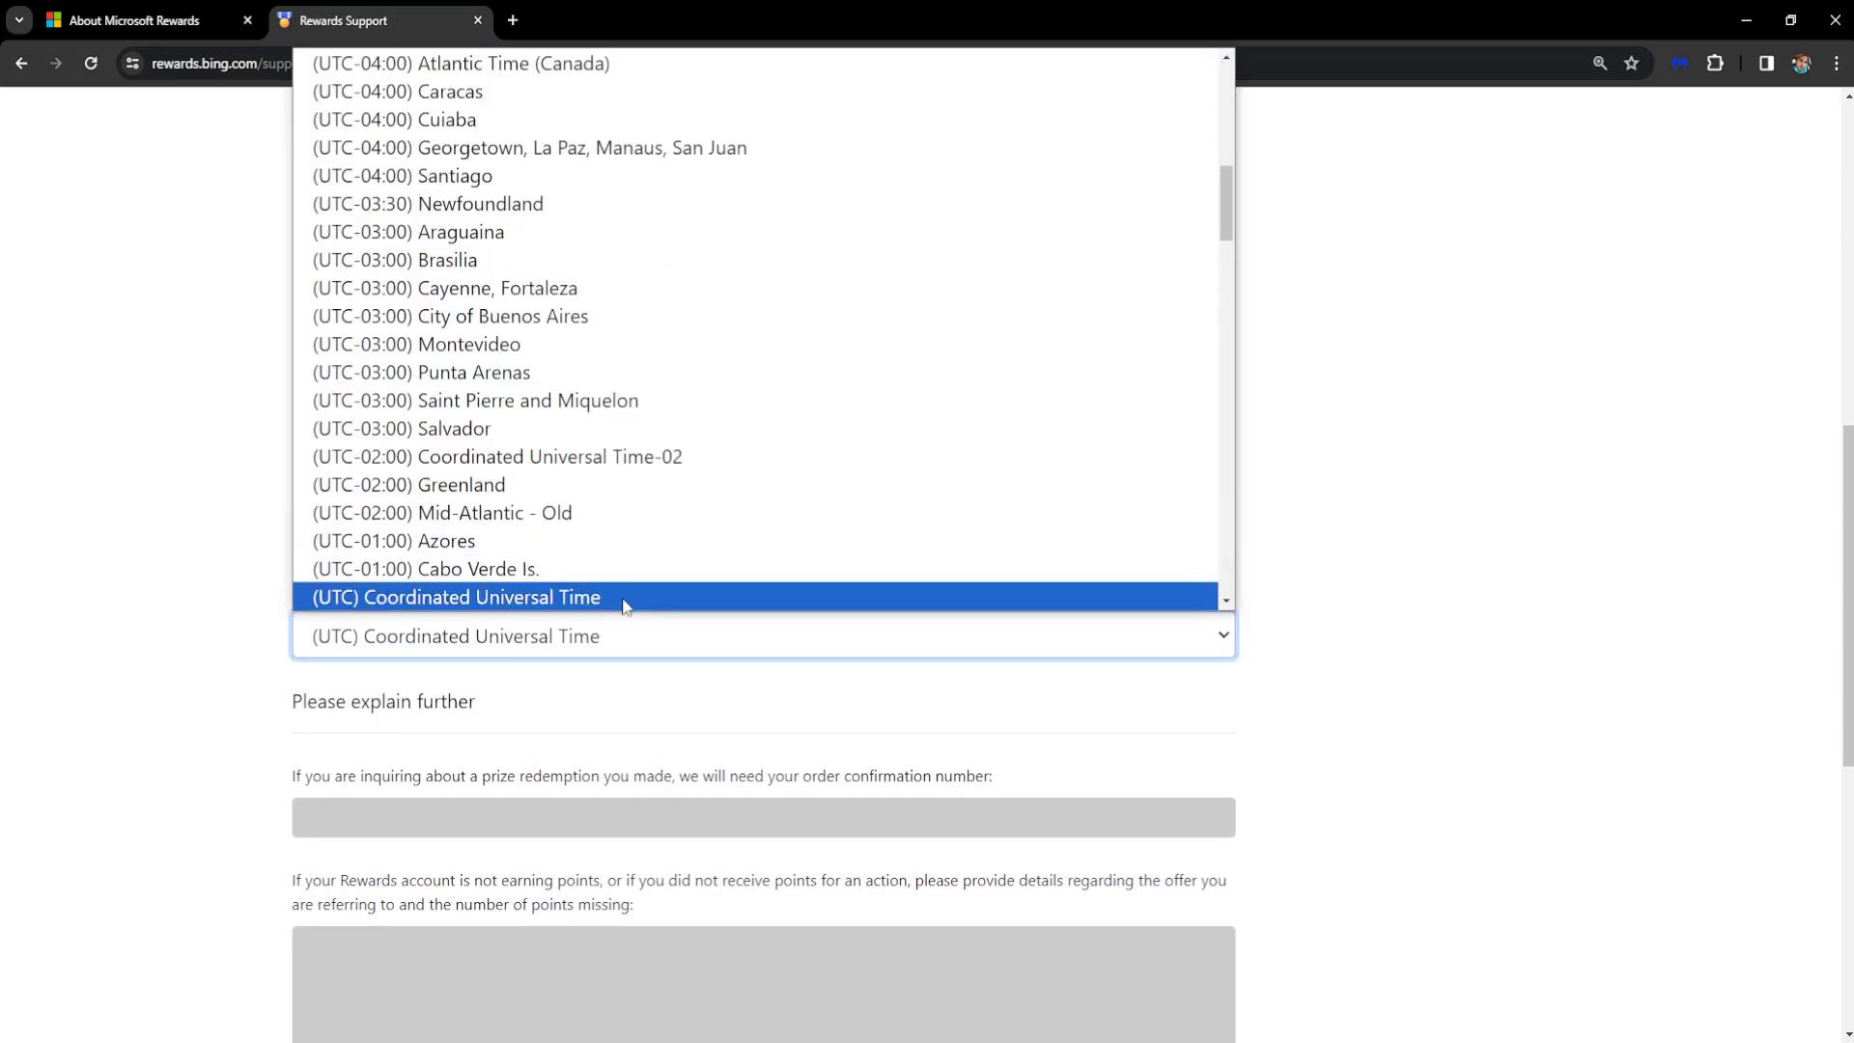
{"action": "left_click", "coordinate": [455, 625]}
{"action": "scroll", "coordinate": [1080, 642], "scroll_direction": "down", "scroll_amount": 2}
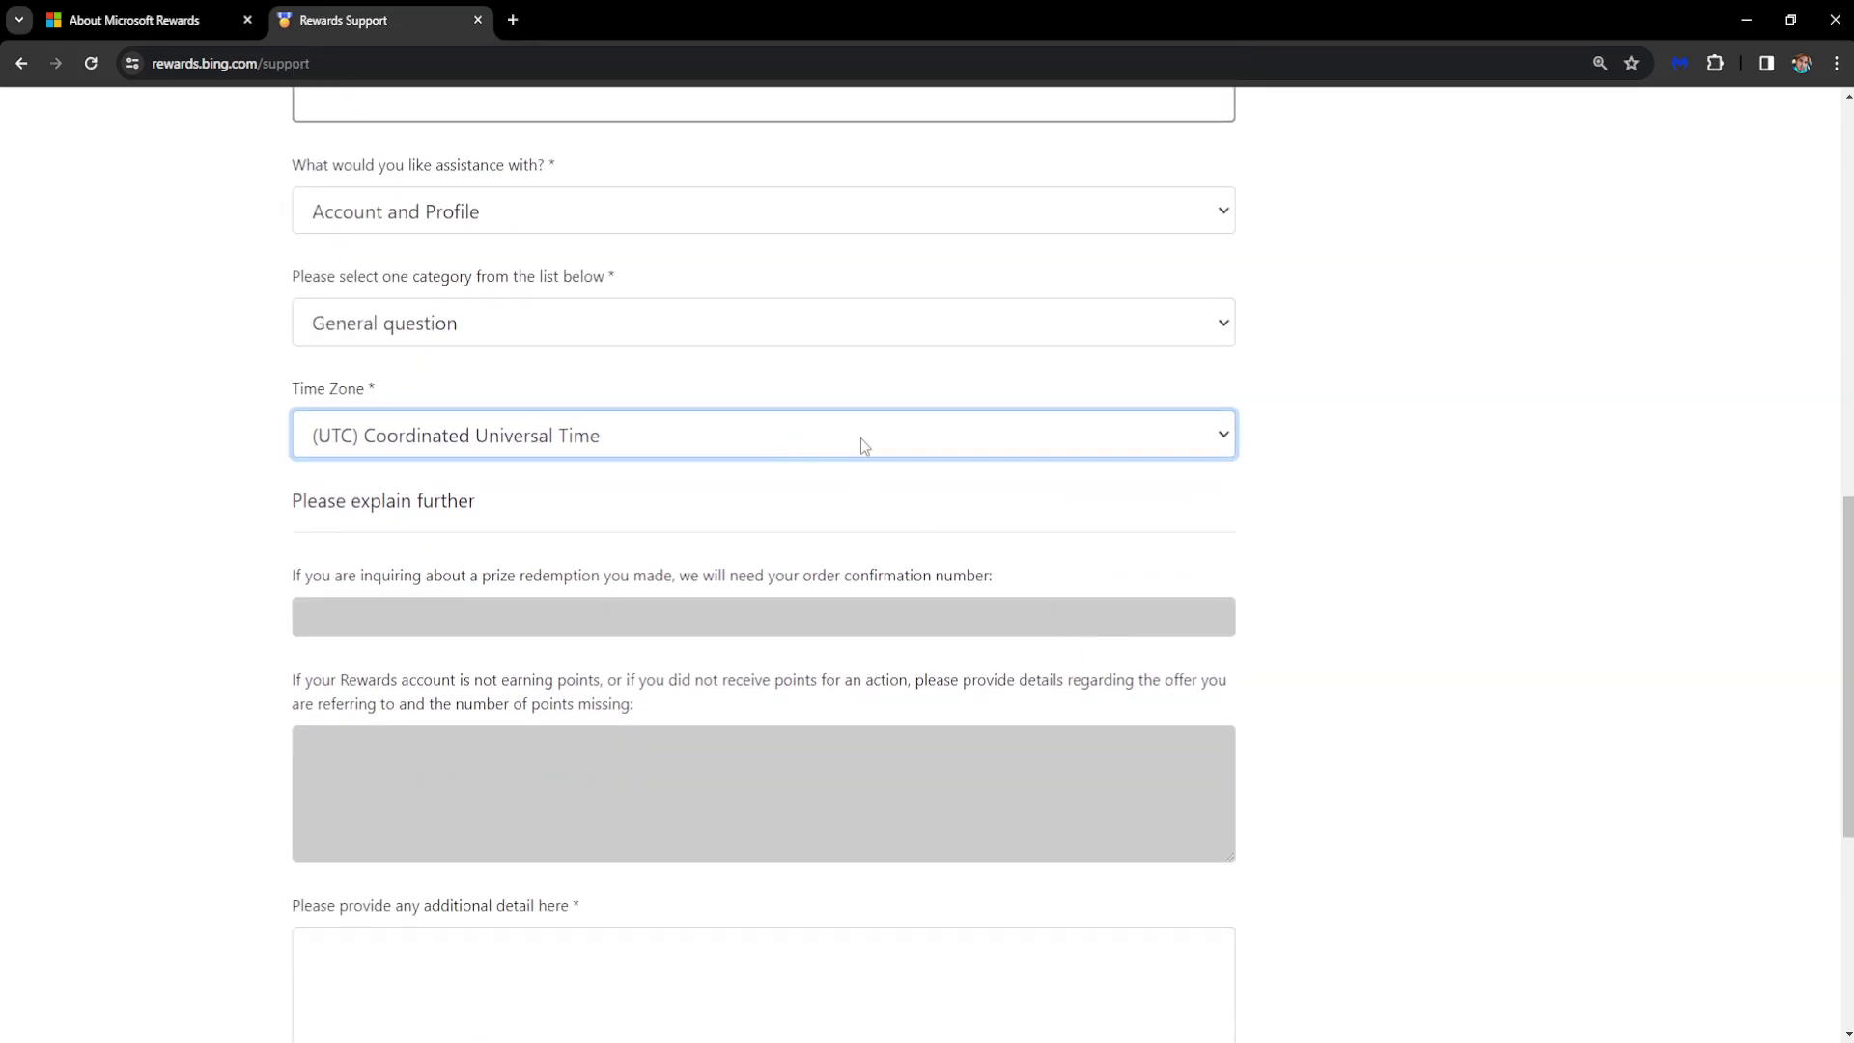
{"action": "left_click", "coordinate": [305, 510]}
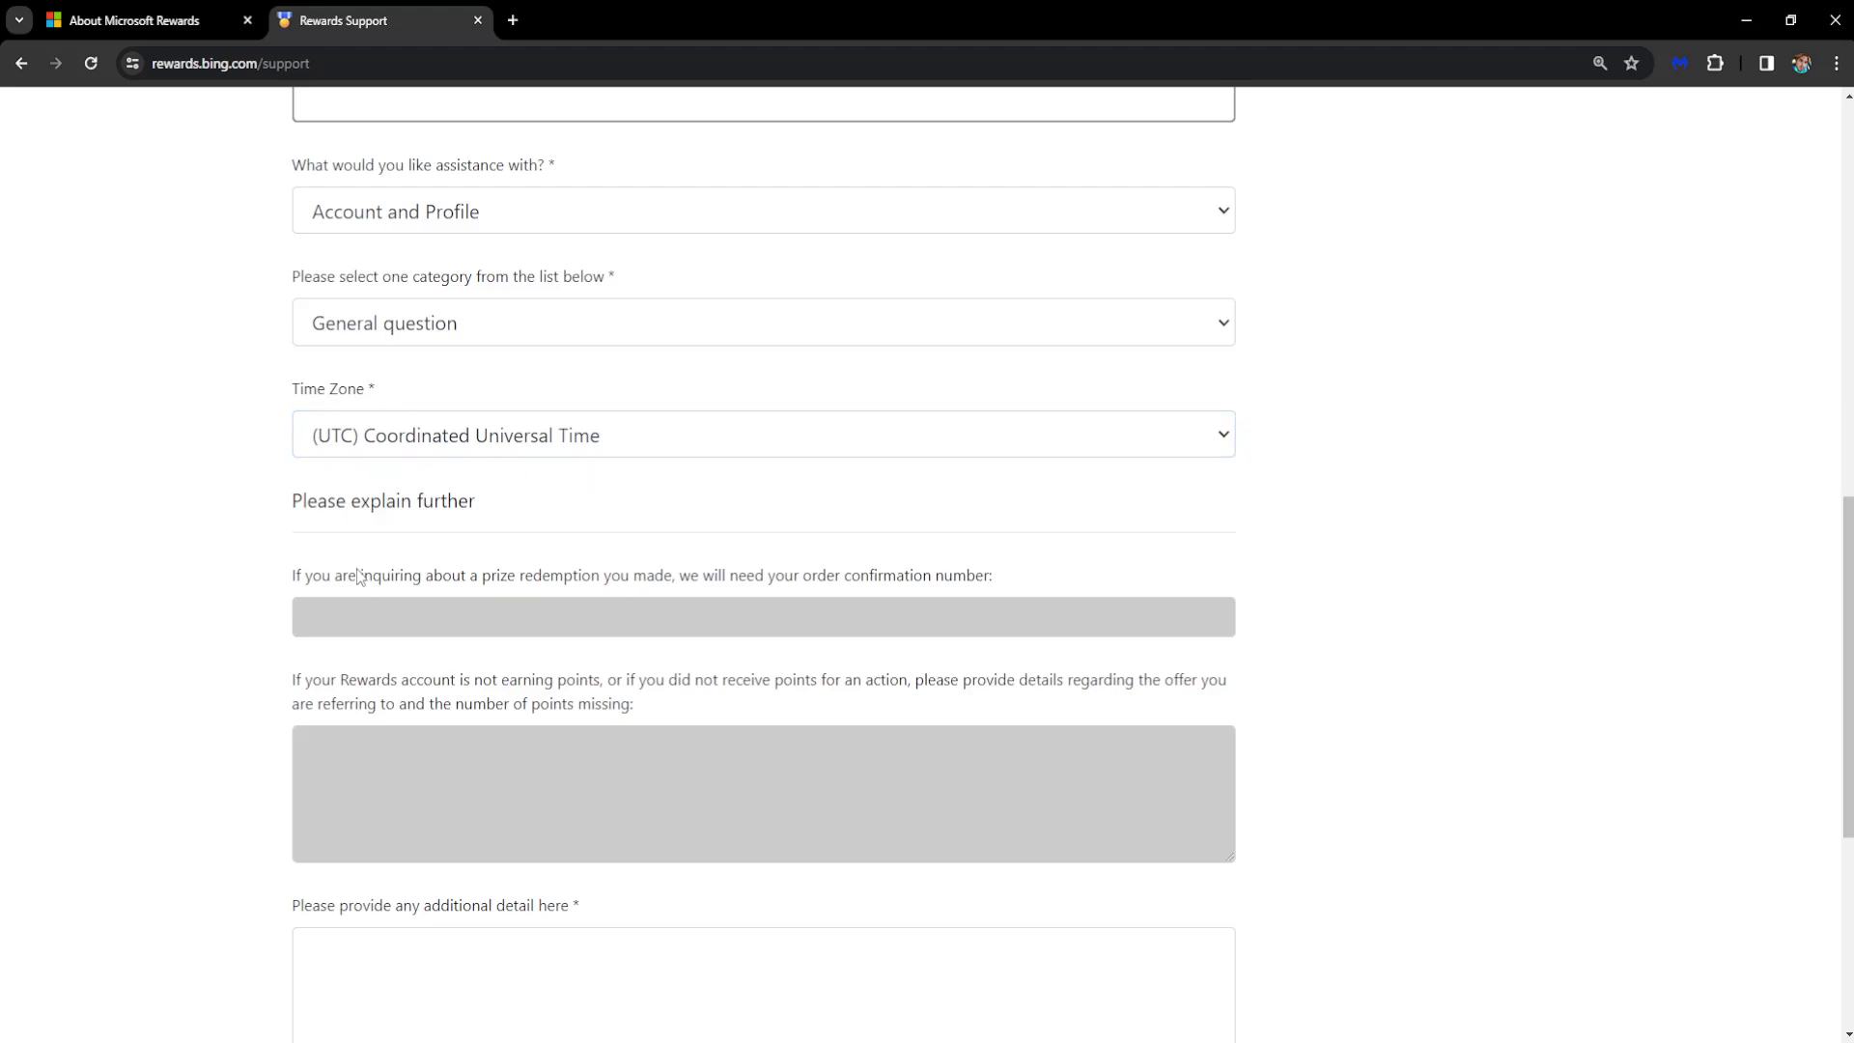
{"action": "scroll", "coordinate": [389, 667], "scroll_direction": "down", "scroll_amount": 4}
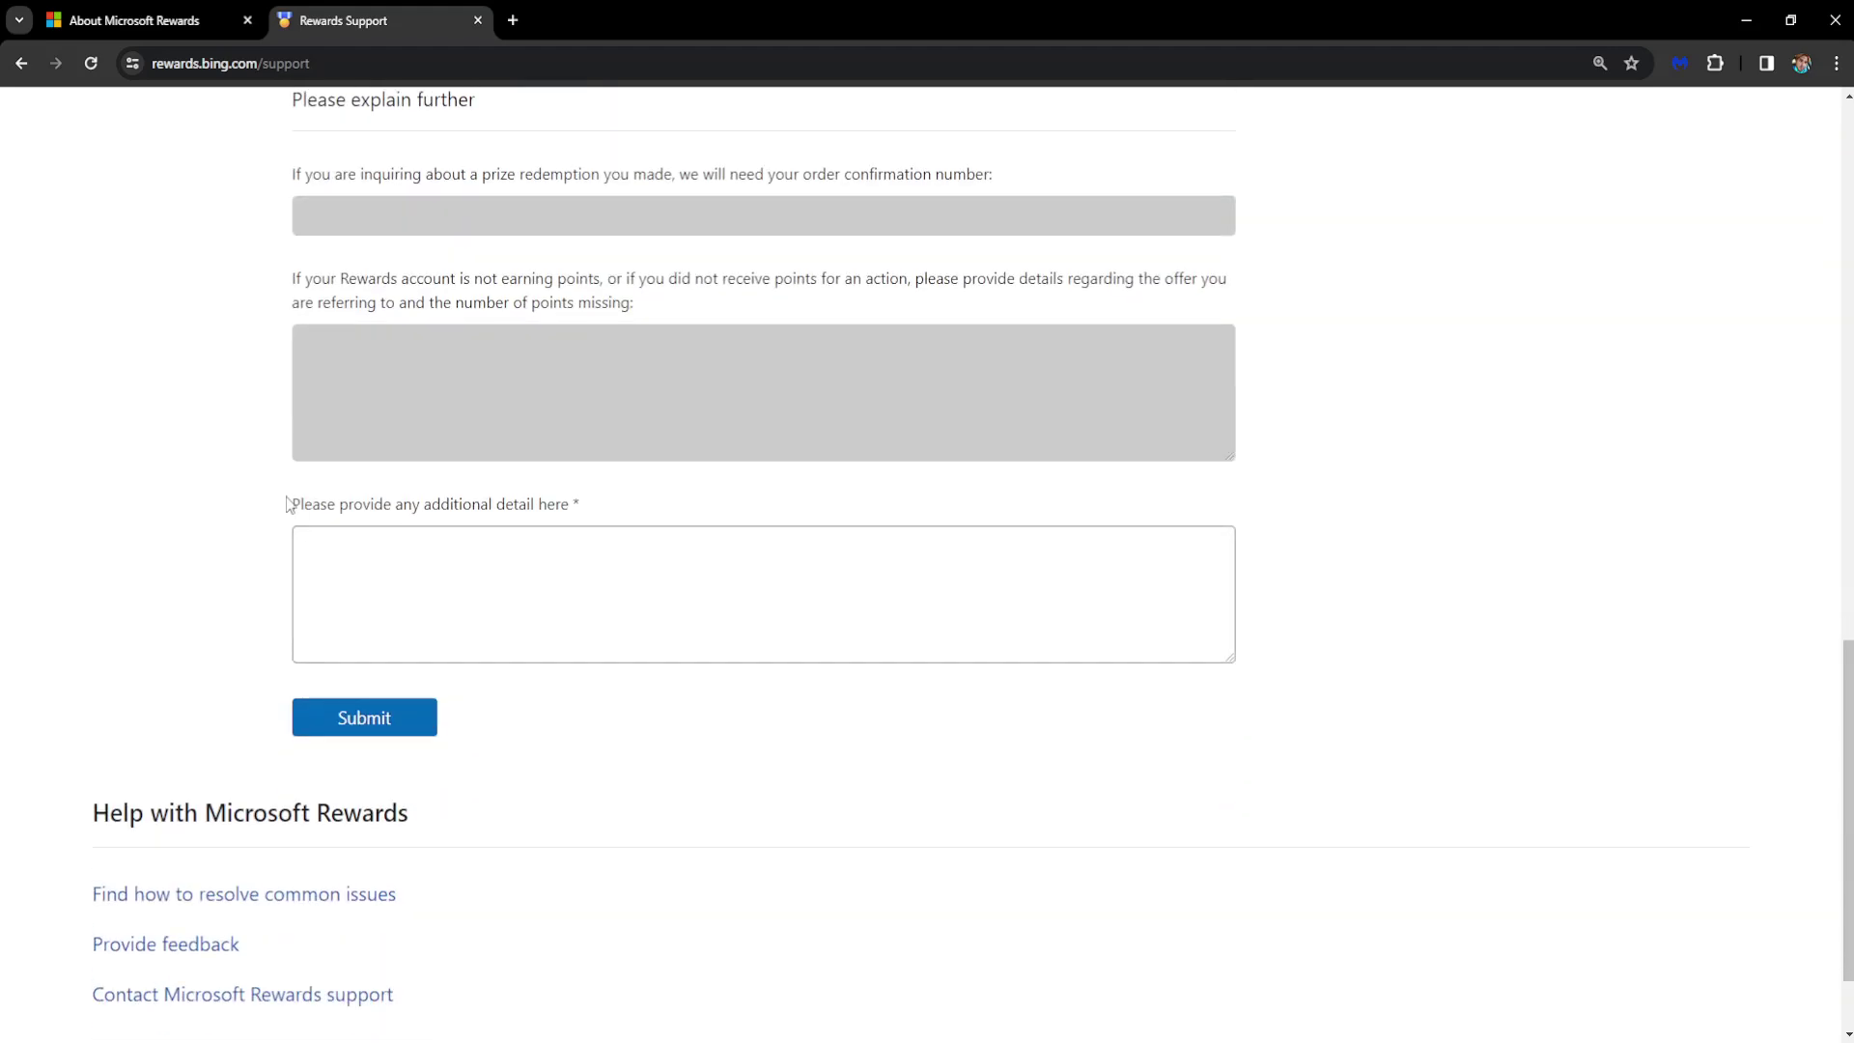
- Describe the redemption error with the pasted message in quotes and kindly request assistance
{"action": "left_click", "coordinate": [610, 530]}
{"action": "type", "text": "i"}
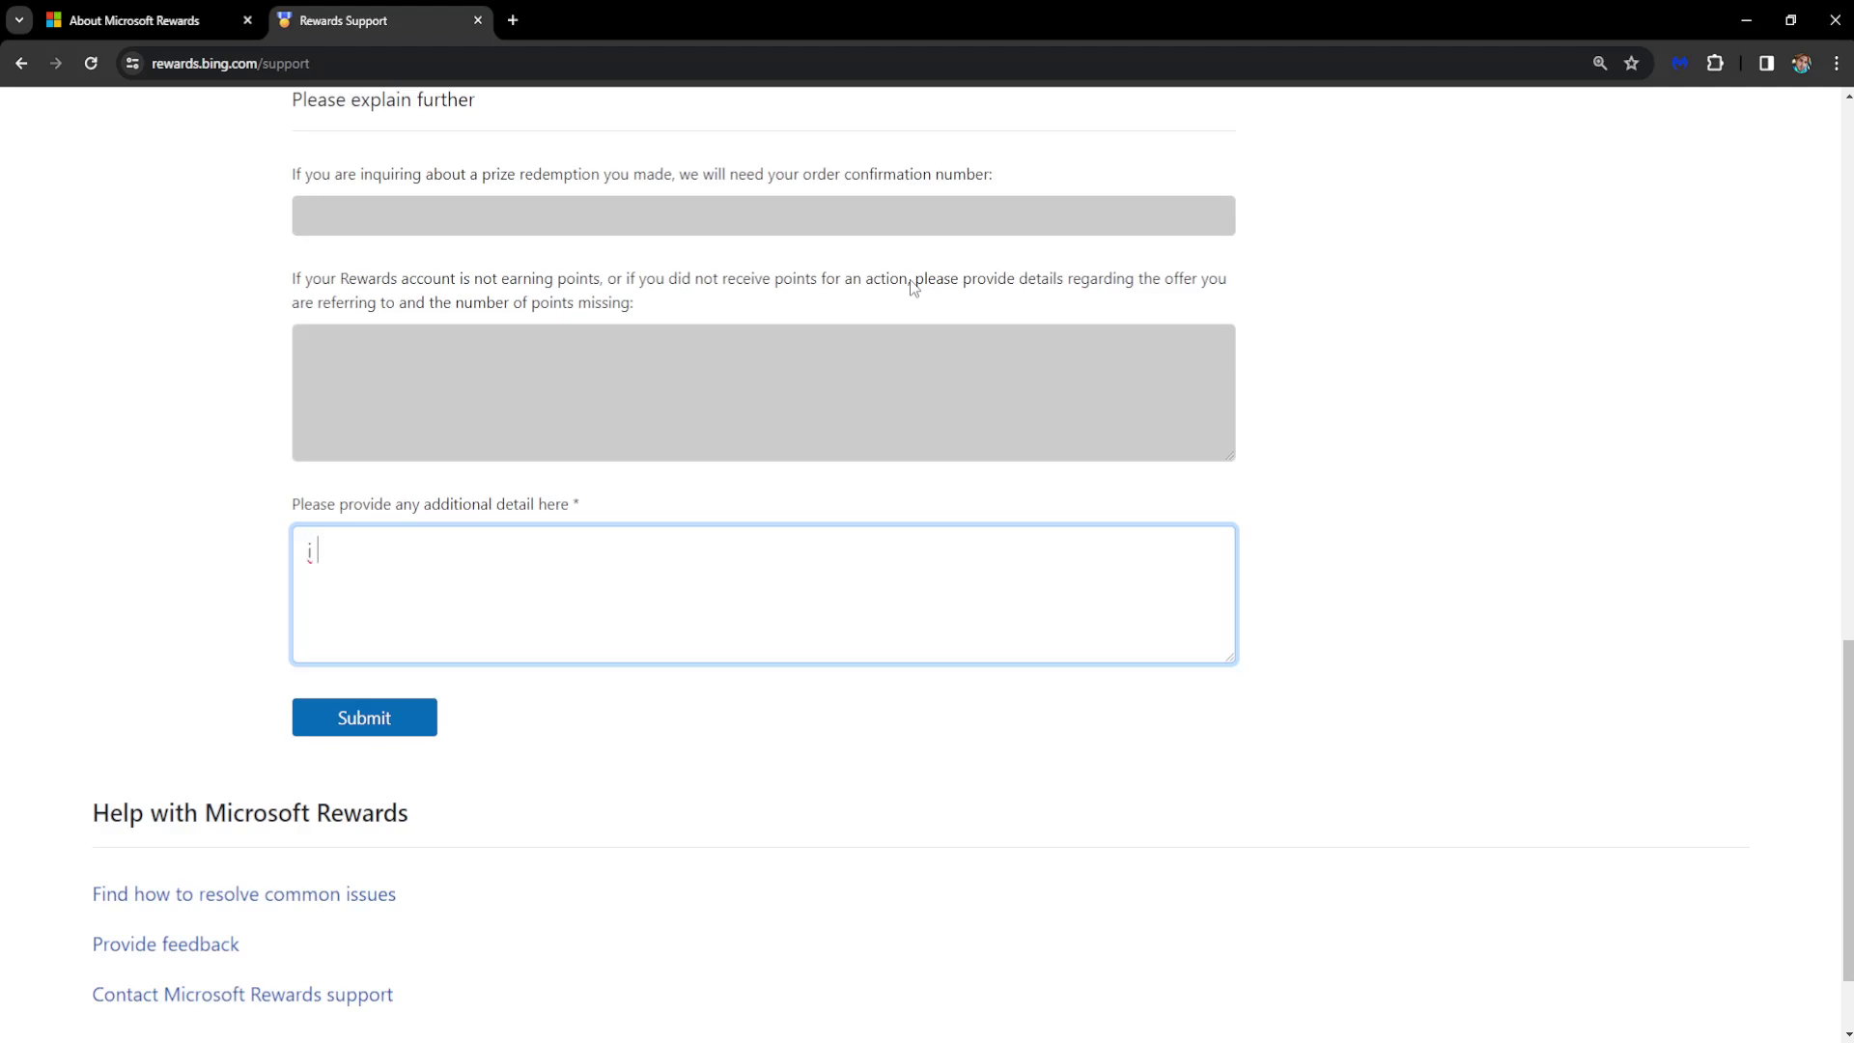
{"action": "type", "text": "GET T"}
{"action": "key", "text": "BackSpace"}
{"action": "key", "text": "BackSpace"}
{"action": "key", "text": "BackSpace"}
{"action": "type", "text": "I get this message whenever I try r"}
{"action": "type", "text": "o redeem rewards: \""}
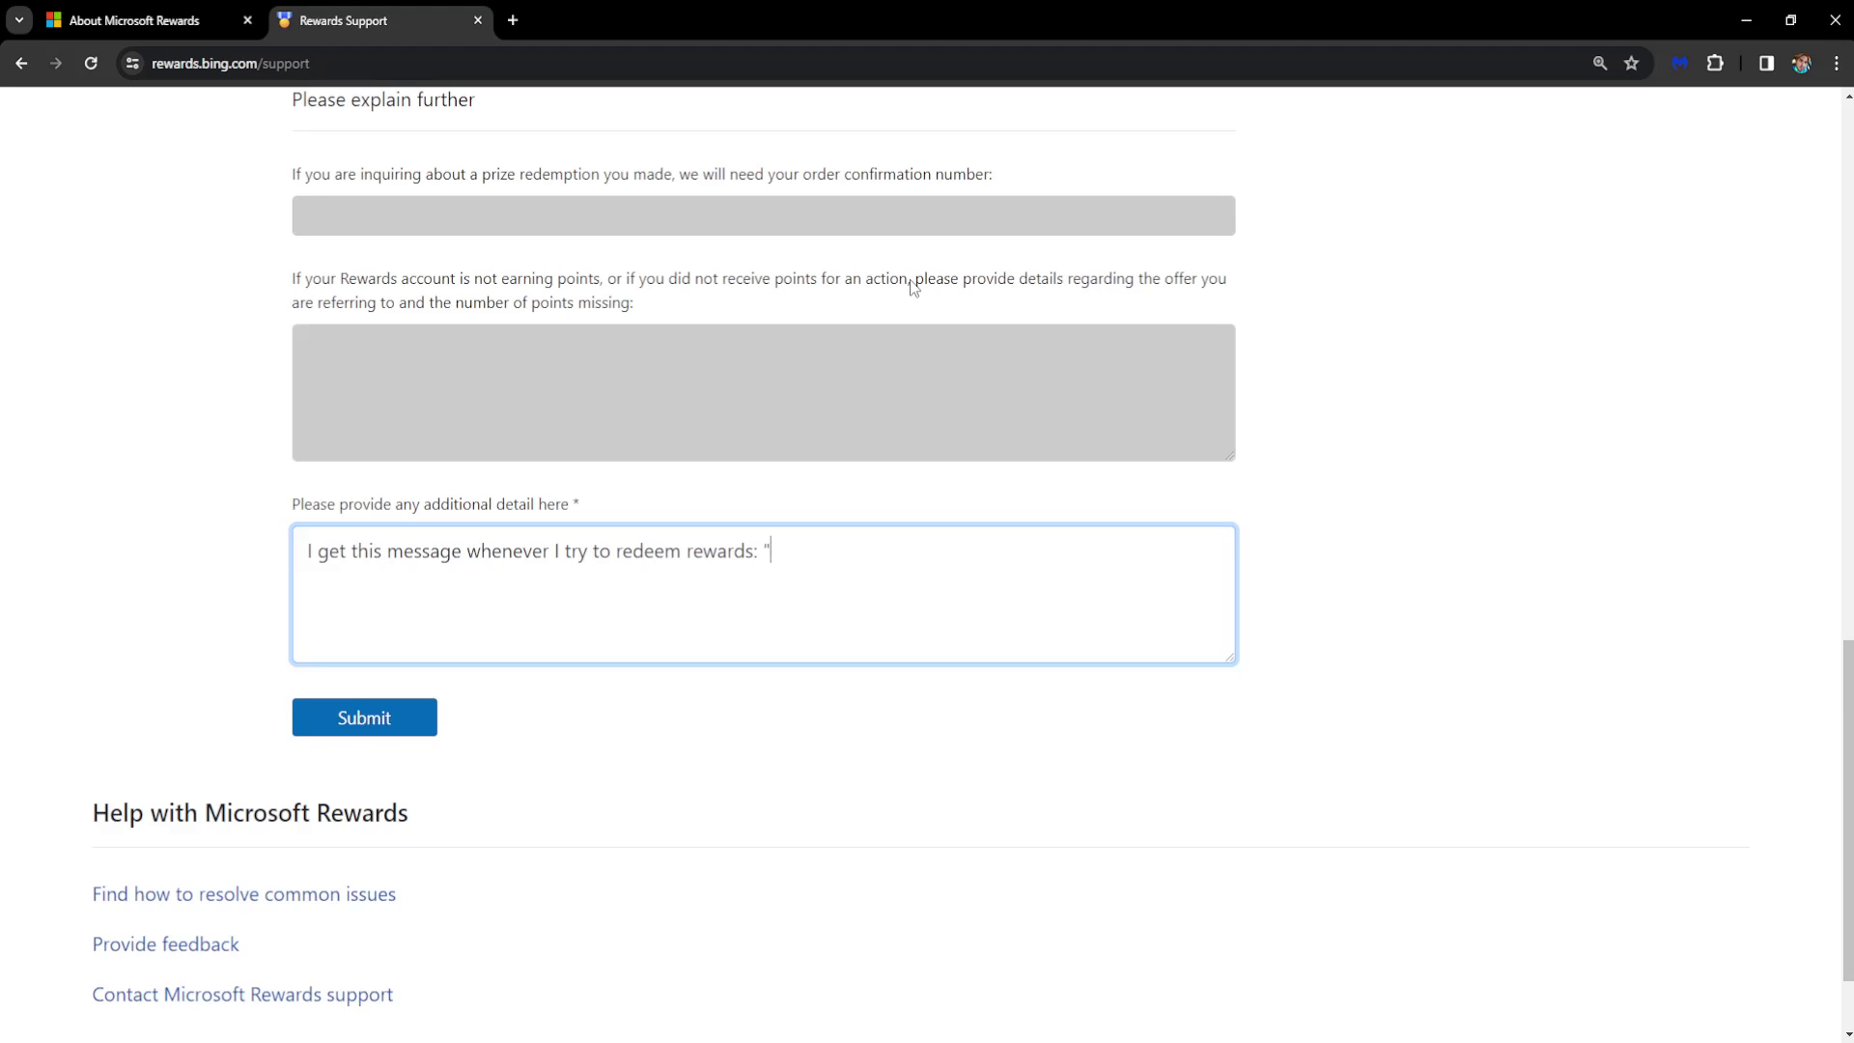
{"action": "type", "text": "There’s an Issue with your Account or Order"}
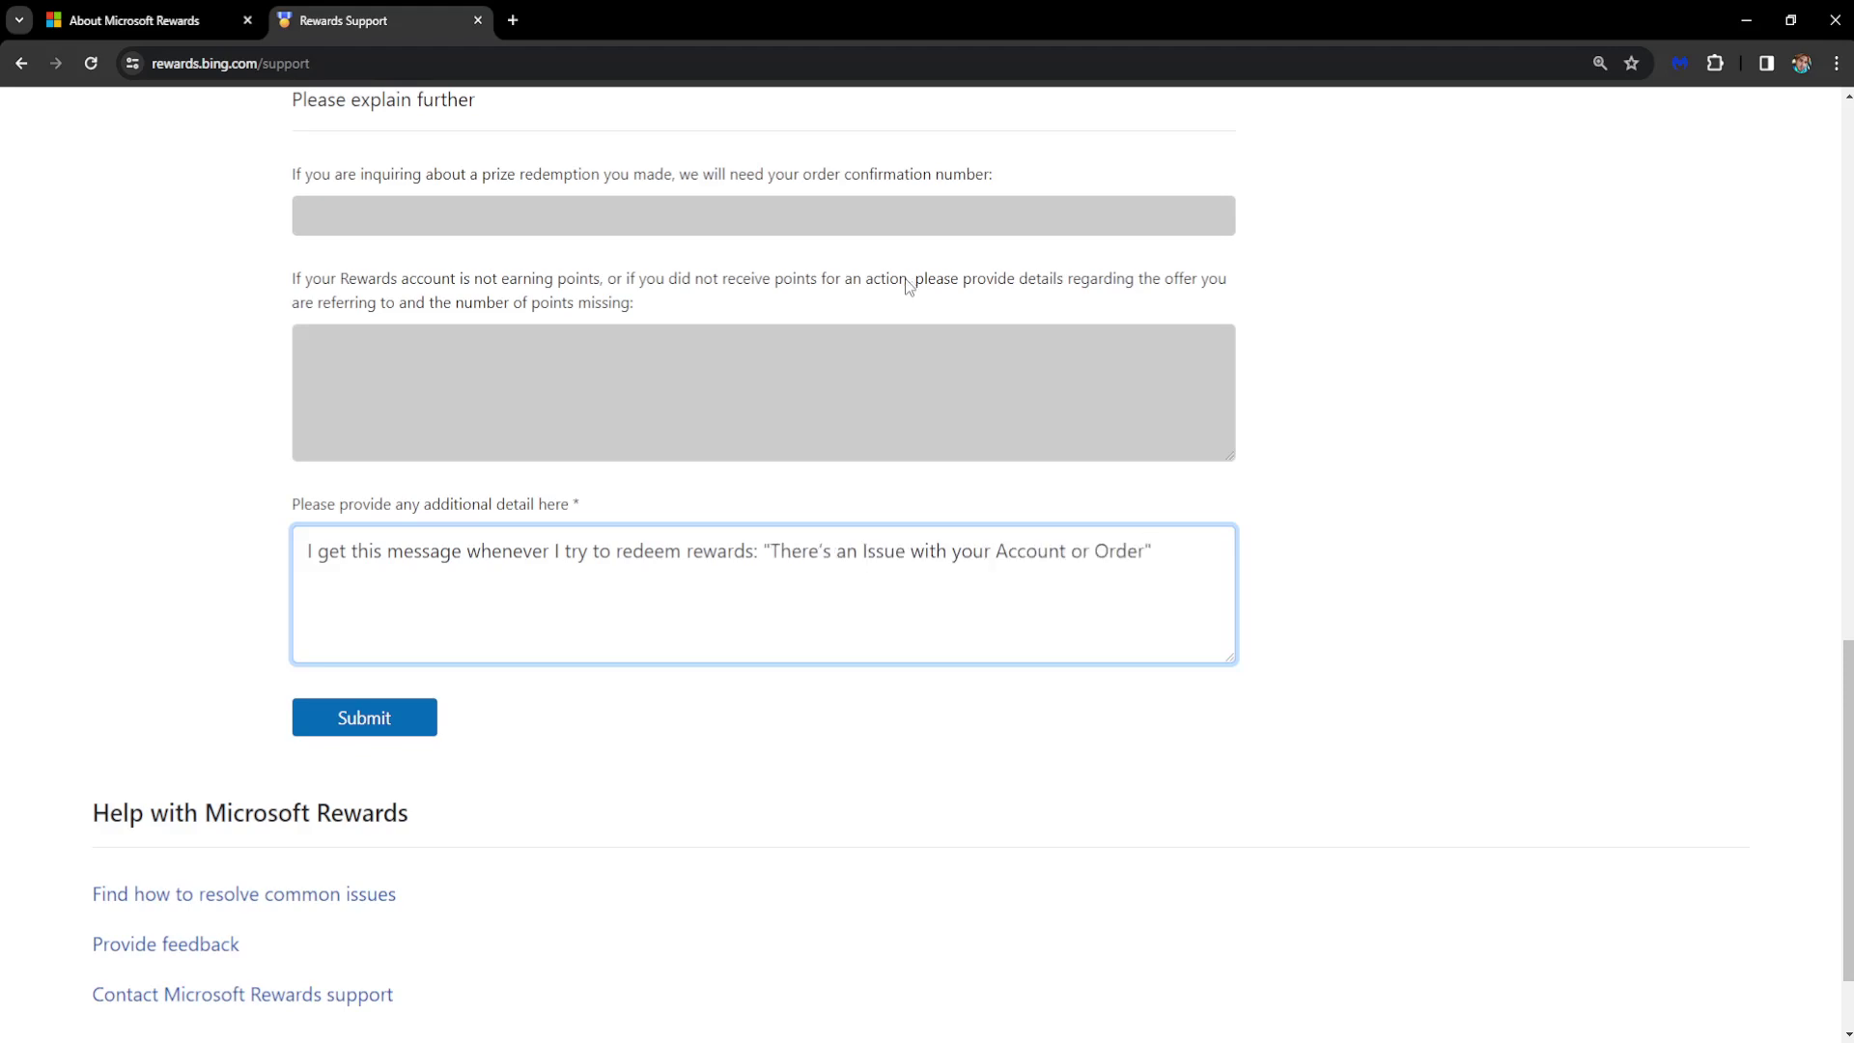
{"action": "type", "text": "Please, kindly"}
{"action": "type", "text": " assist me."}
{"action": "left_click", "coordinate": [393, 729]}
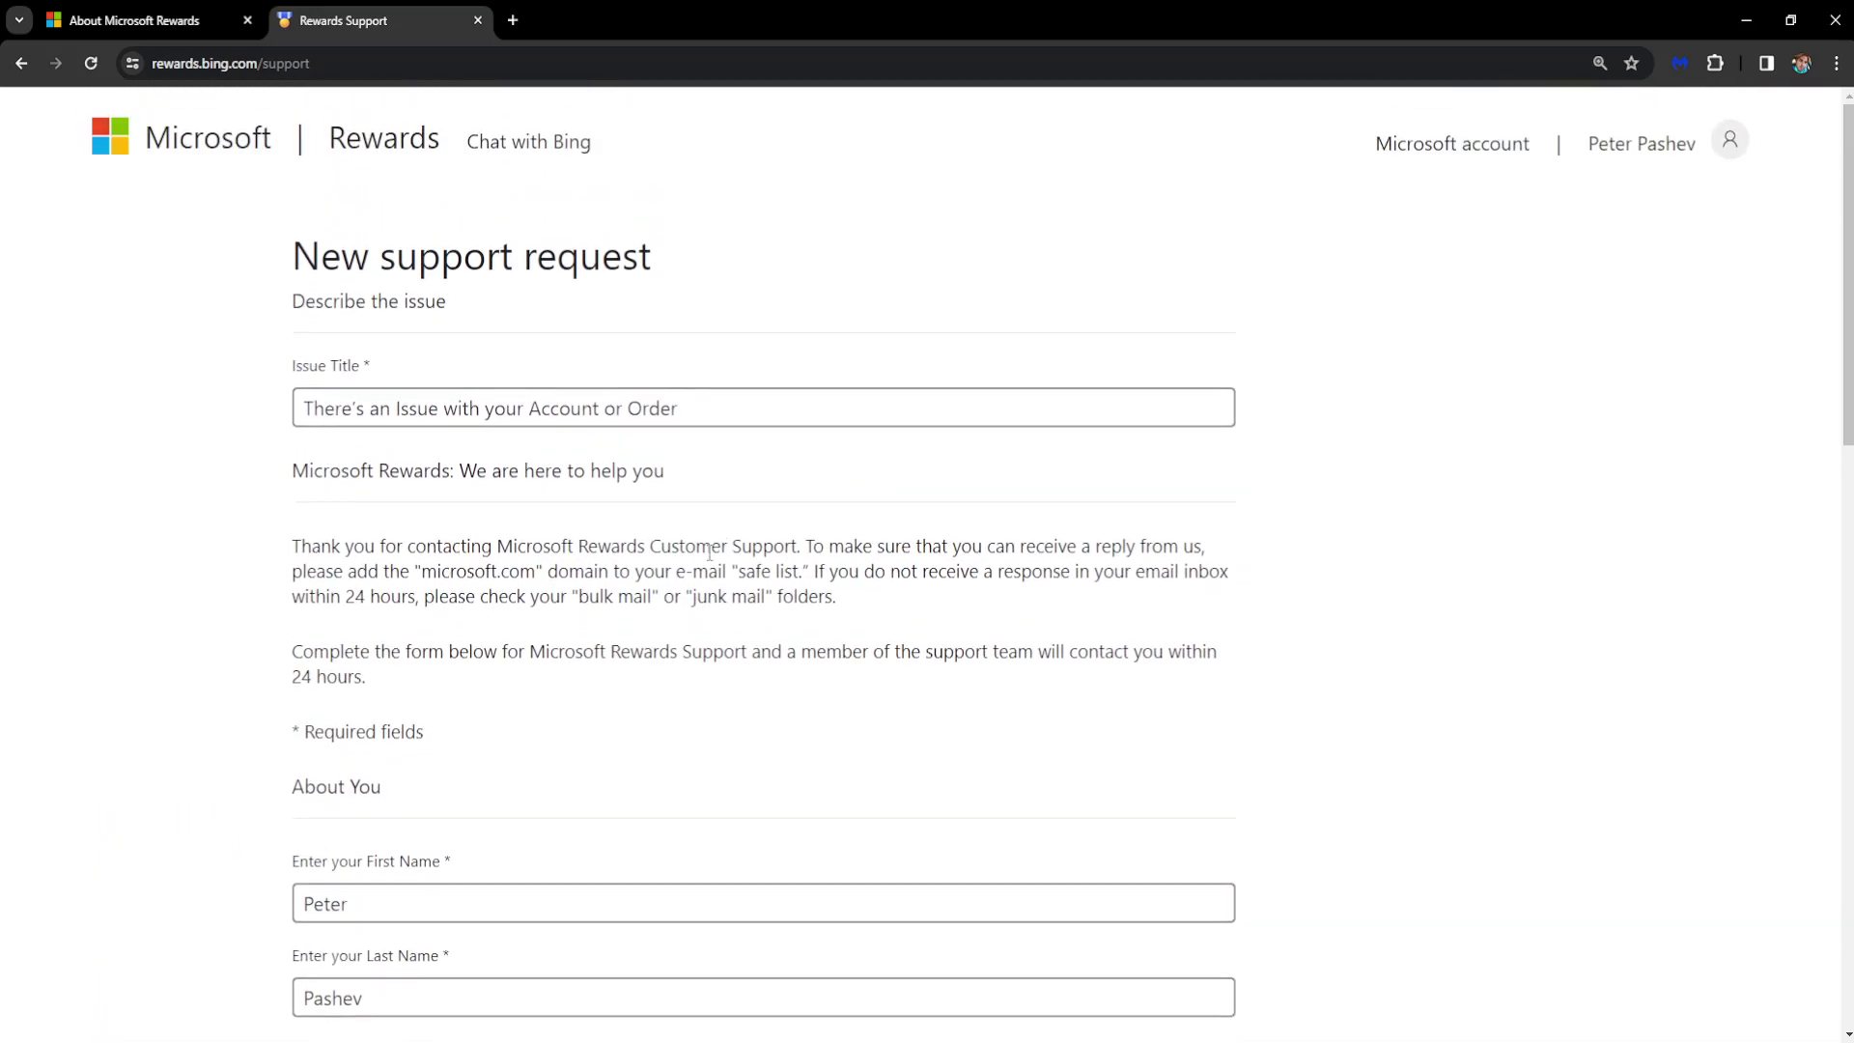
{"action": "scroll", "coordinate": [755, 562], "scroll_direction": "down", "scroll_amount": 10}
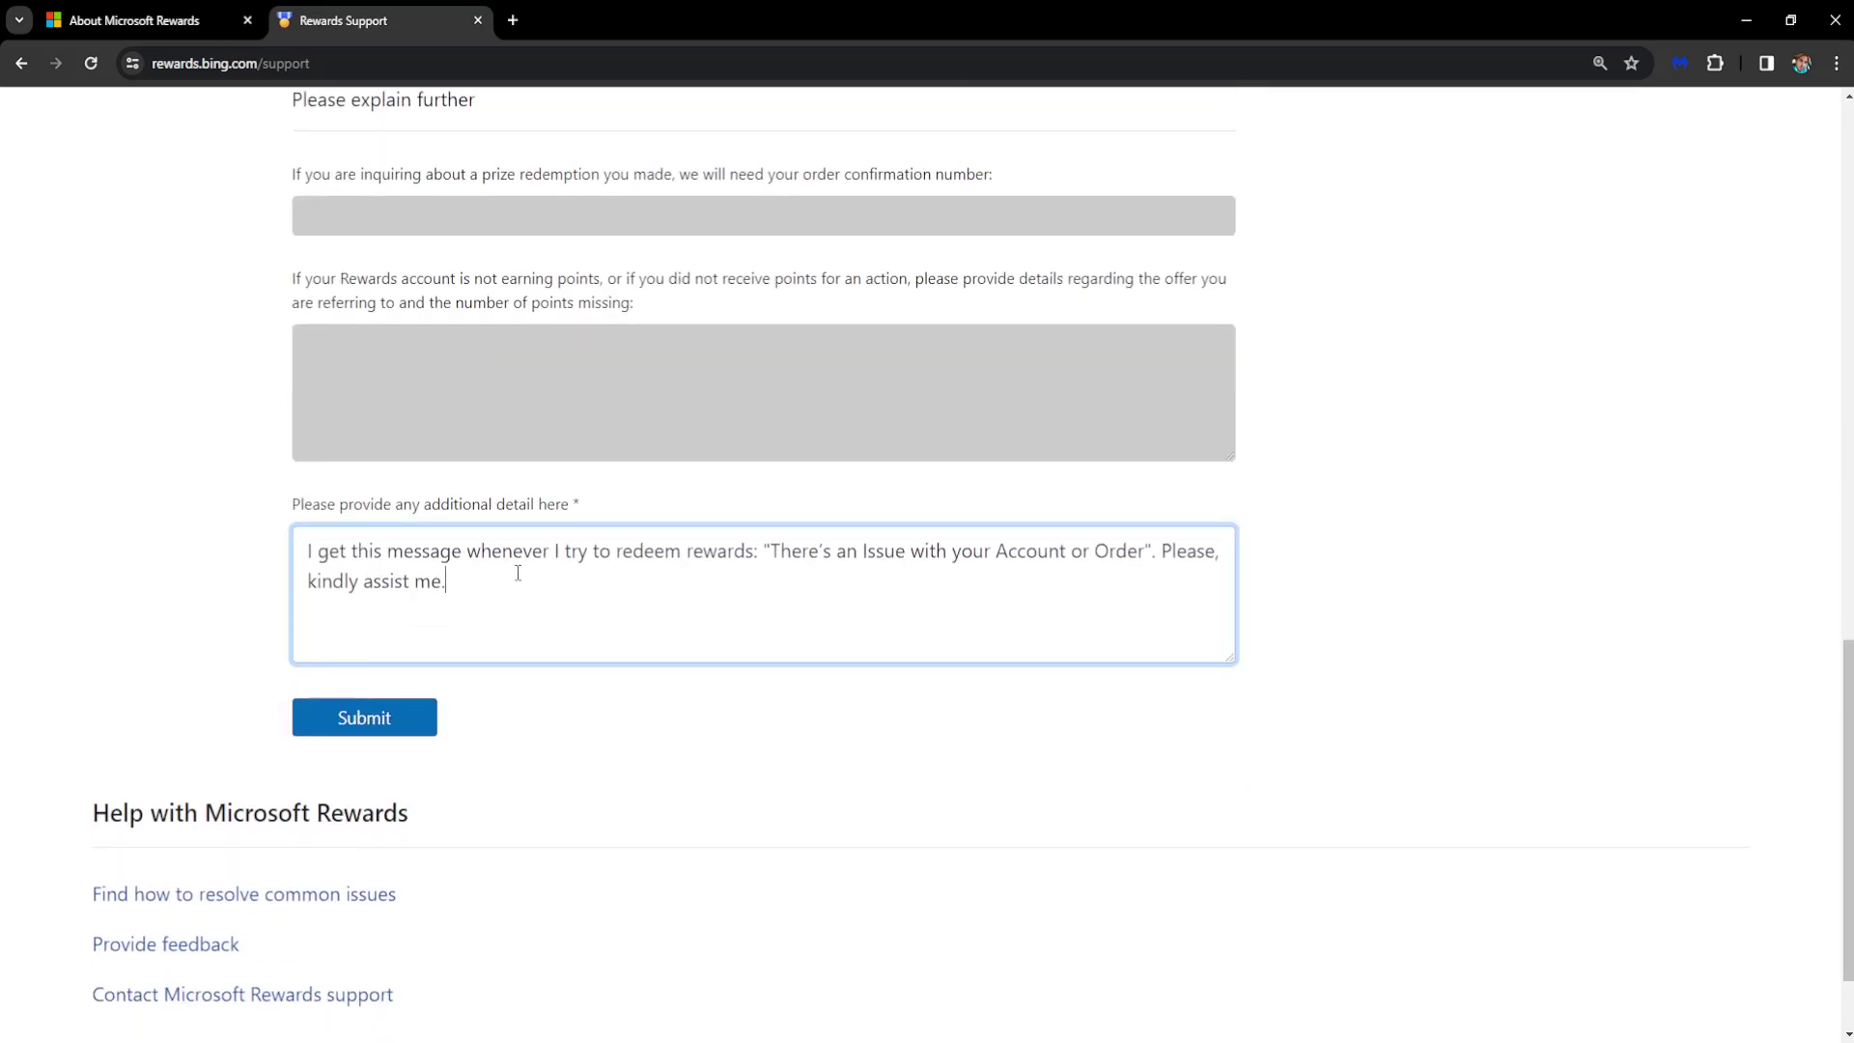
{"action": "scroll", "coordinate": [755, 575], "scroll_direction": "up", "scroll_amount": 2}
{"action": "scroll", "coordinate": [755, 573], "scroll_direction": "up", "scroll_amount": 5}
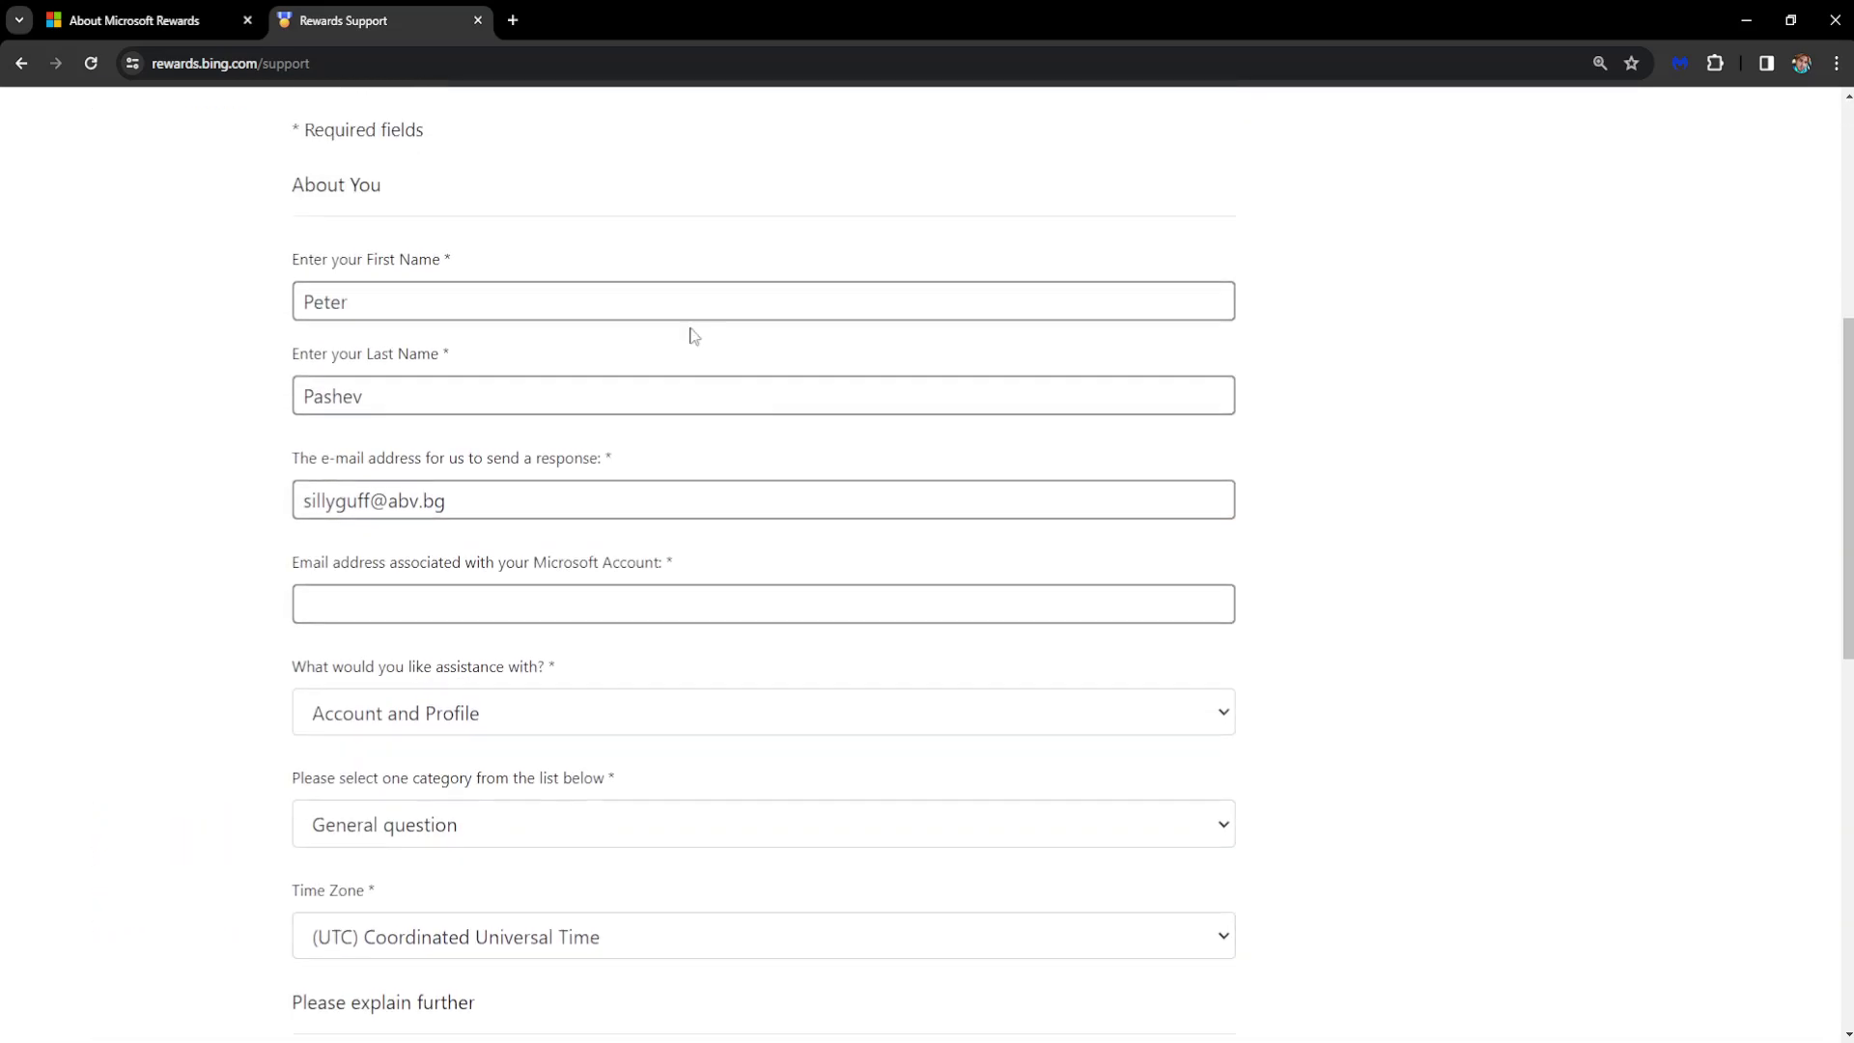
{"action": "scroll", "coordinate": [682, 304], "scroll_direction": "up", "scroll_amount": 2}
{"action": "scroll", "coordinate": [780, 415], "scroll_direction": "up", "scroll_amount": 1}
{"action": "scroll", "coordinate": [538, 424], "scroll_direction": "up", "scroll_amount": 2}
{"action": "scroll", "coordinate": [1063, 661], "scroll_direction": "down", "scroll_amount": 5}
{"action": "scroll", "coordinate": [914, 612], "scroll_direction": "down", "scroll_amount": 8}
{"action": "scroll", "coordinate": [629, 593], "scroll_direction": "up", "scroll_amount": 2}
{"action": "scroll", "coordinate": [787, 716], "scroll_direction": "up", "scroll_amount": 1}
{"action": "scroll", "coordinate": [692, 255], "scroll_direction": "up", "scroll_amount": 2}
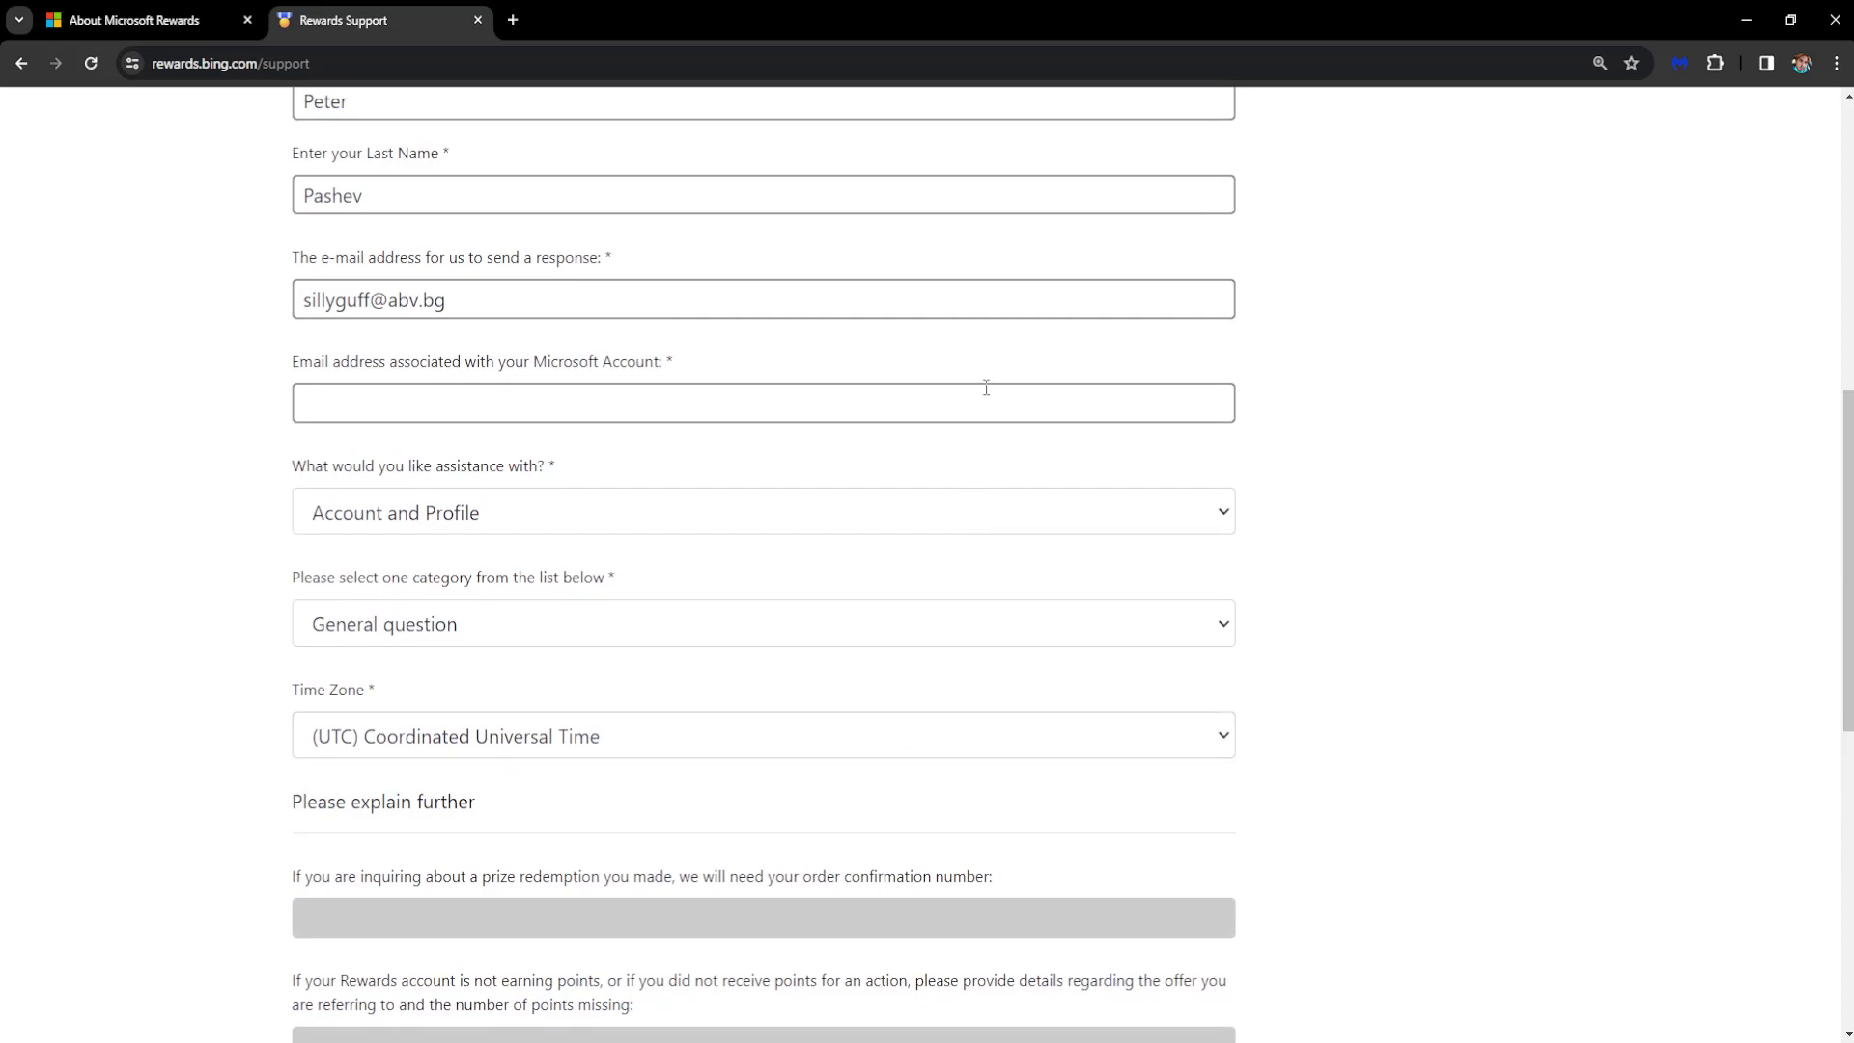
{"action": "scroll", "coordinate": [948, 629], "scroll_direction": "up", "scroll_amount": 3}
{"action": "scroll", "coordinate": [949, 632], "scroll_direction": "up", "scroll_amount": 2}
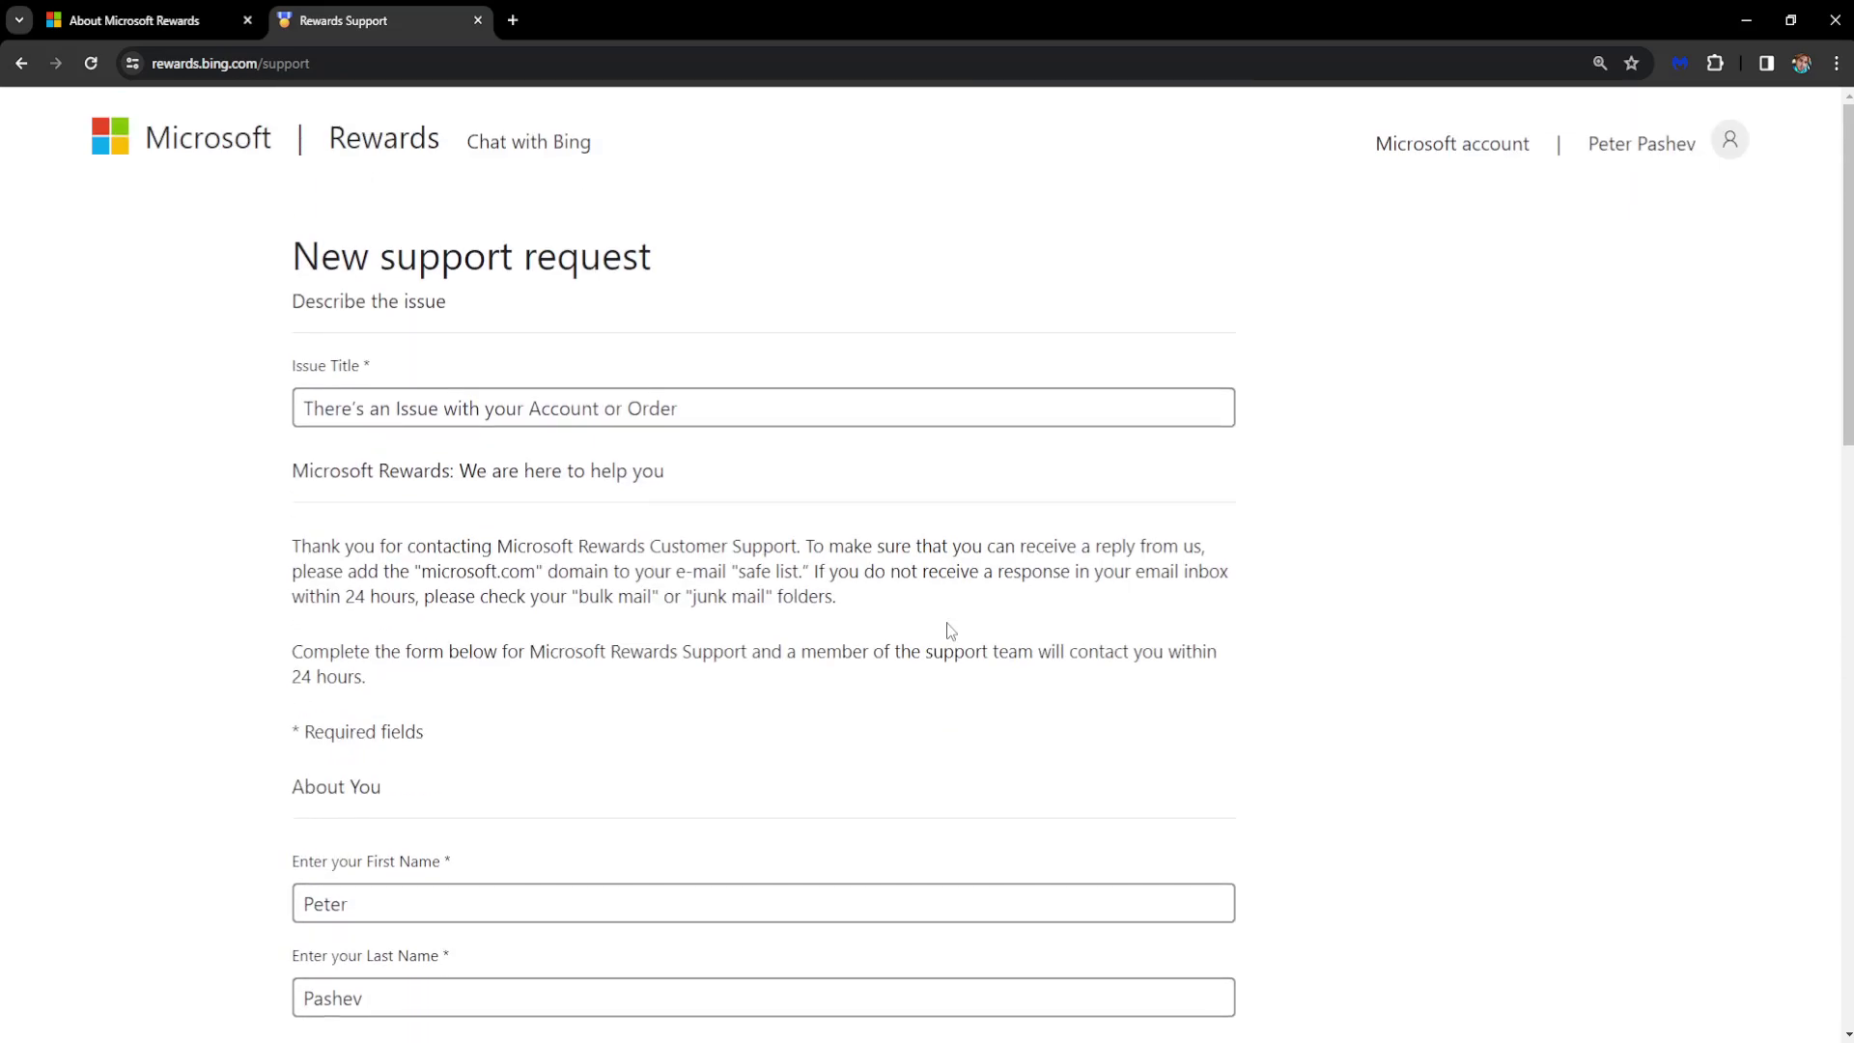